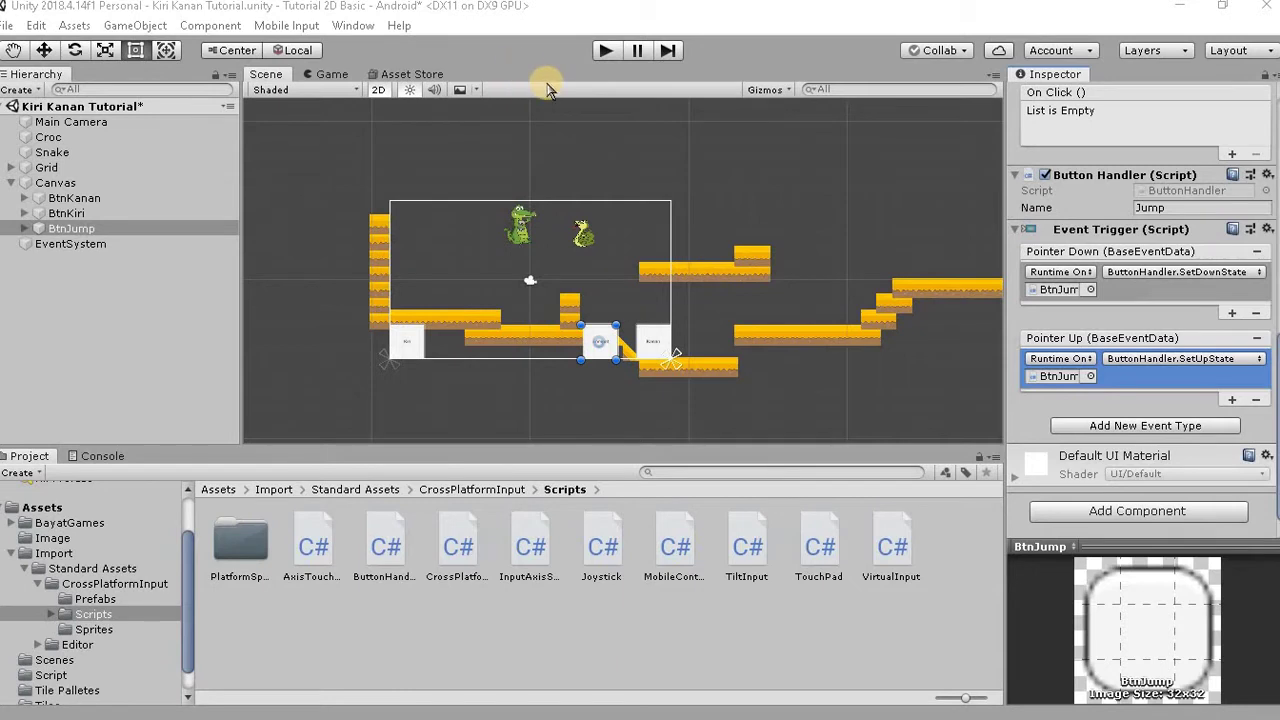
click(605, 50)
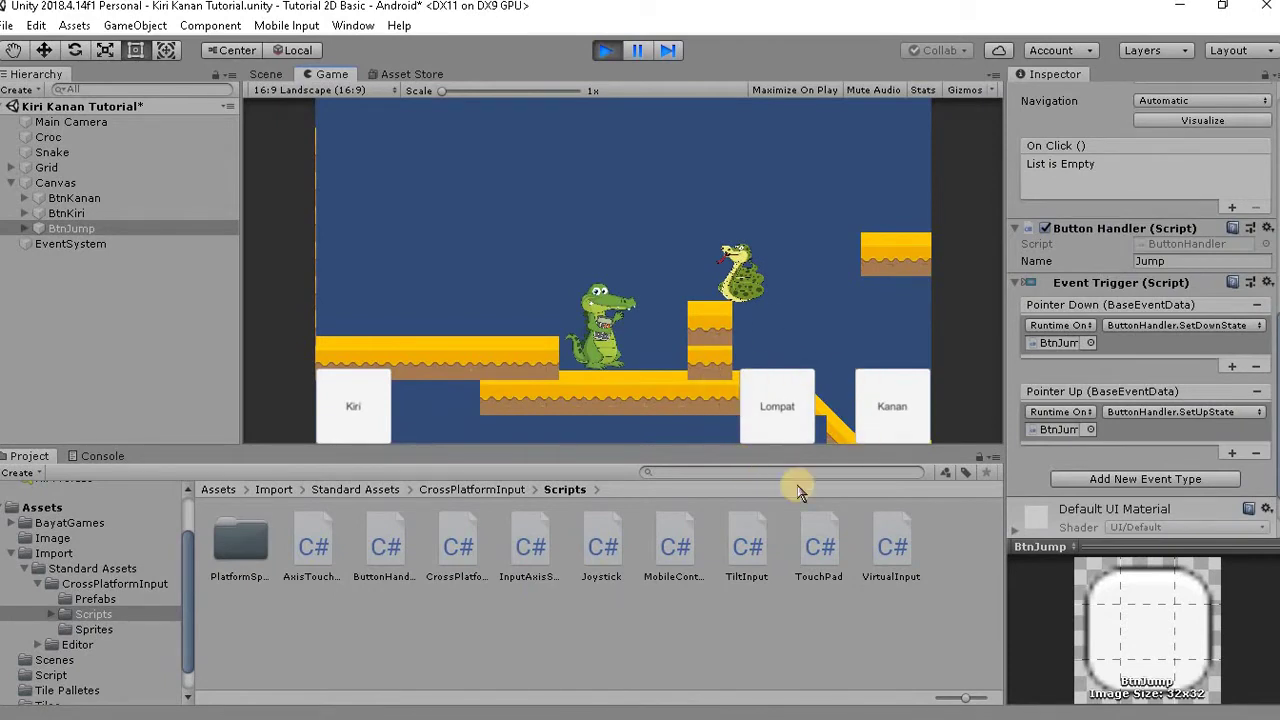
click(775, 425)
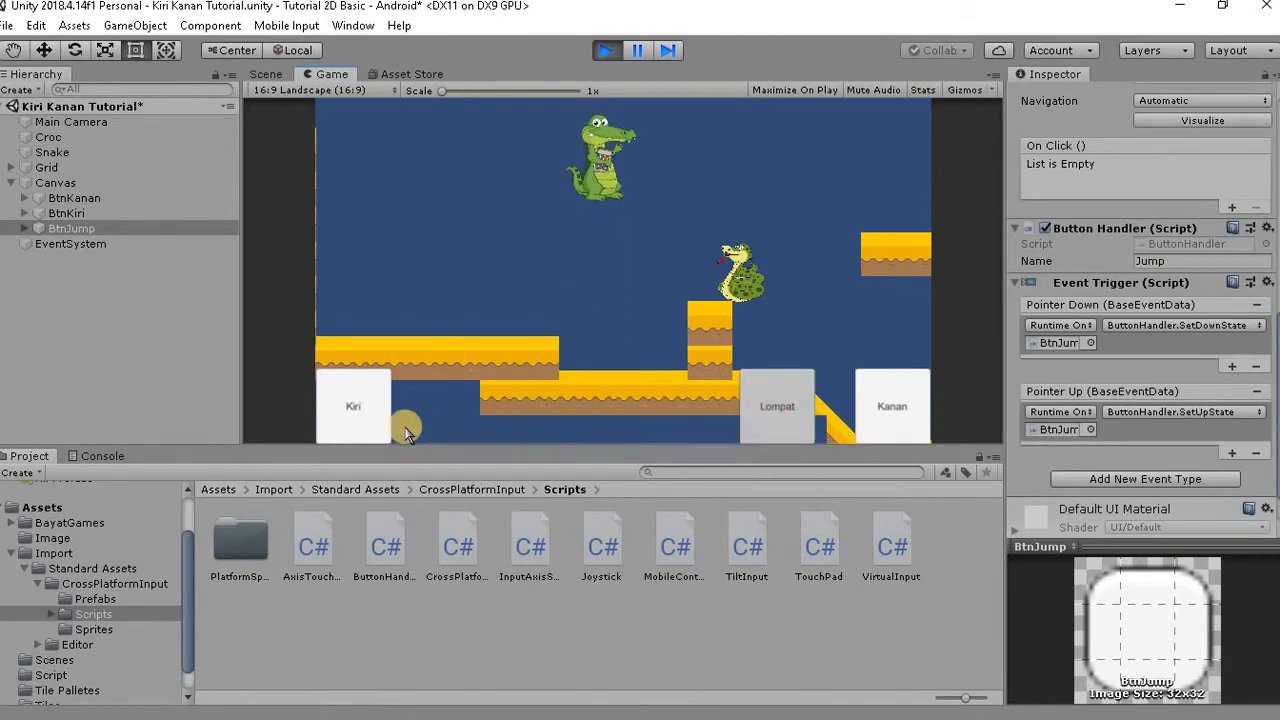
click(782, 410)
click(385, 420)
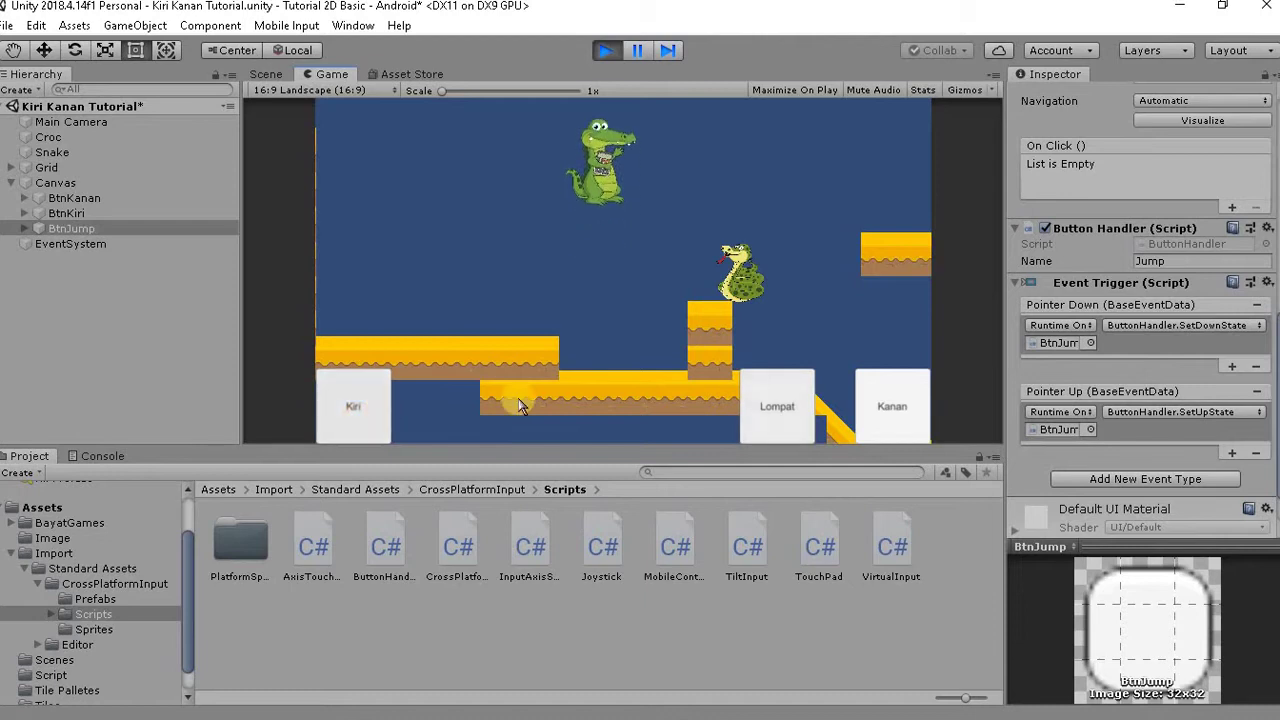
click(916, 412)
click(912, 410)
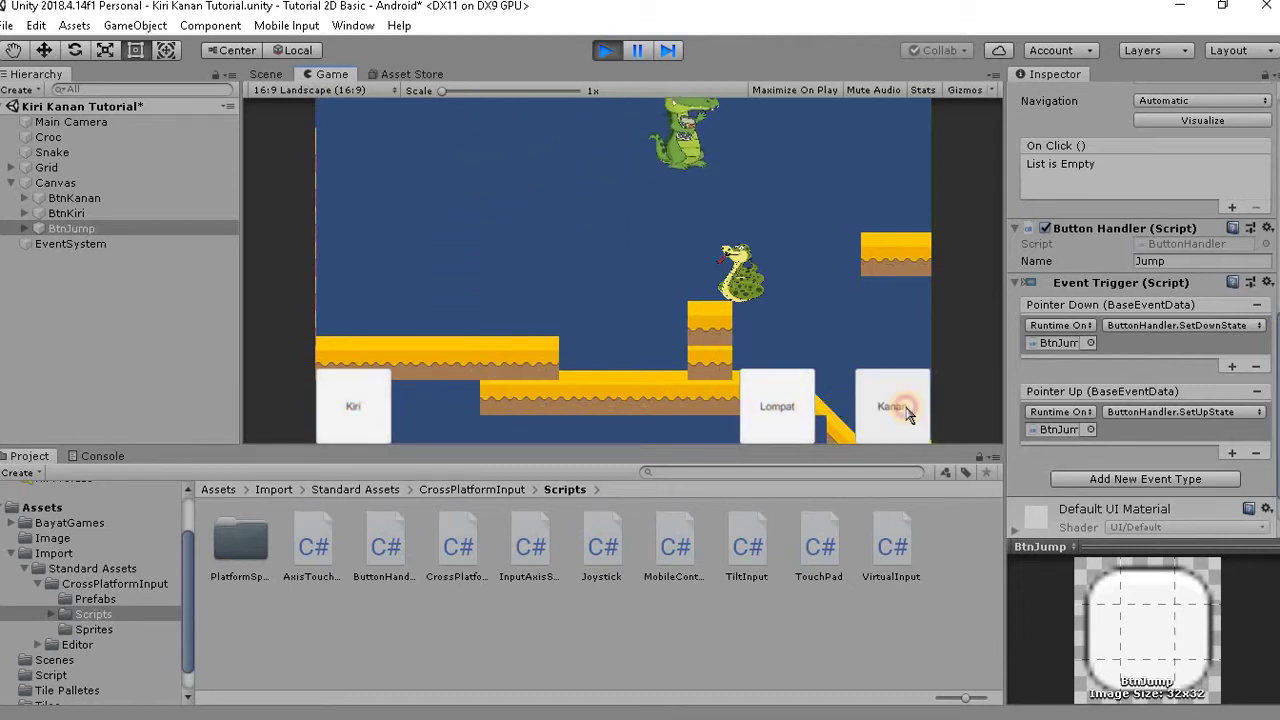
click(910, 410)
click(357, 404)
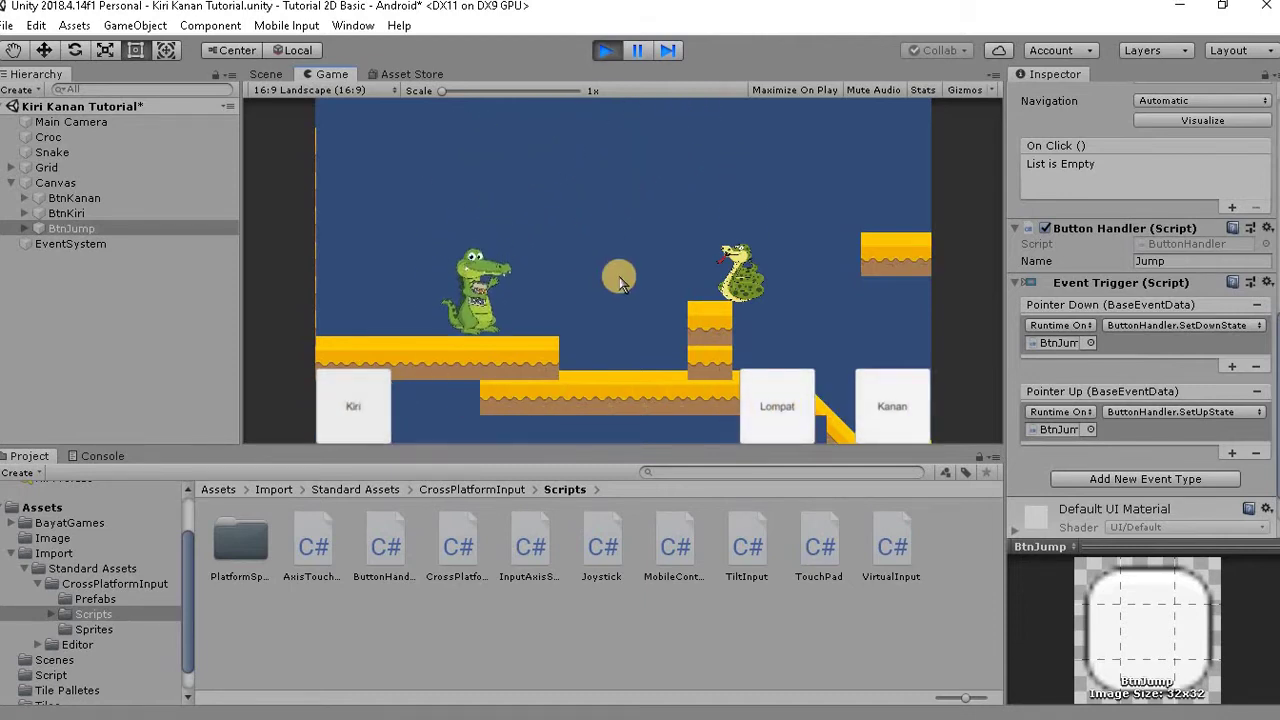
click(607, 52)
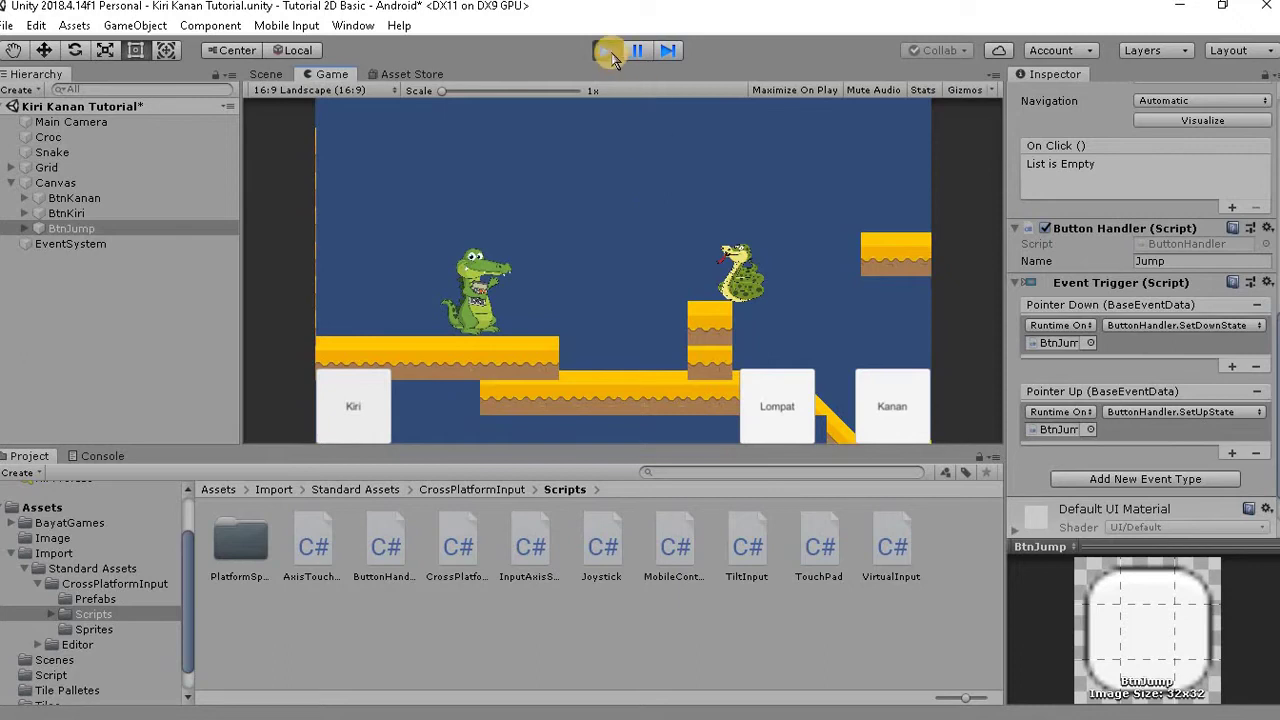
click(858, 366)
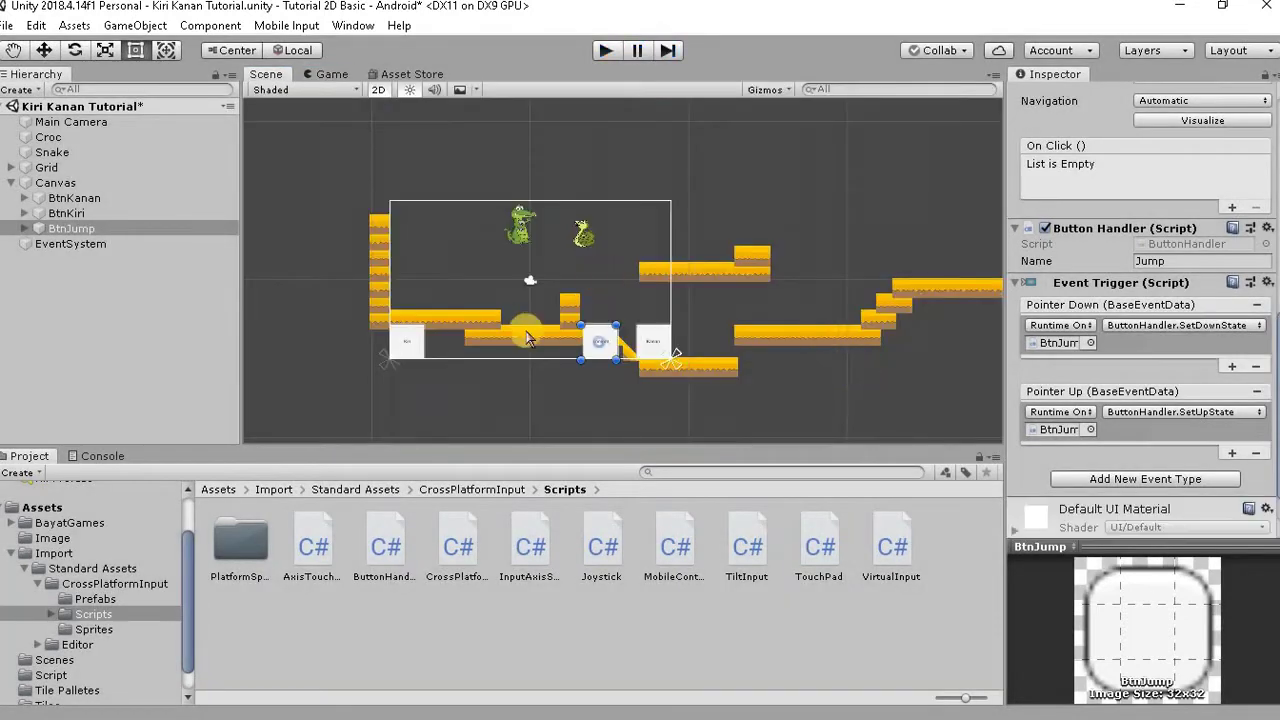
- Delete the old BtnJump button from the Canvas
click(624, 352)
scroll(637, 353, up, 5)
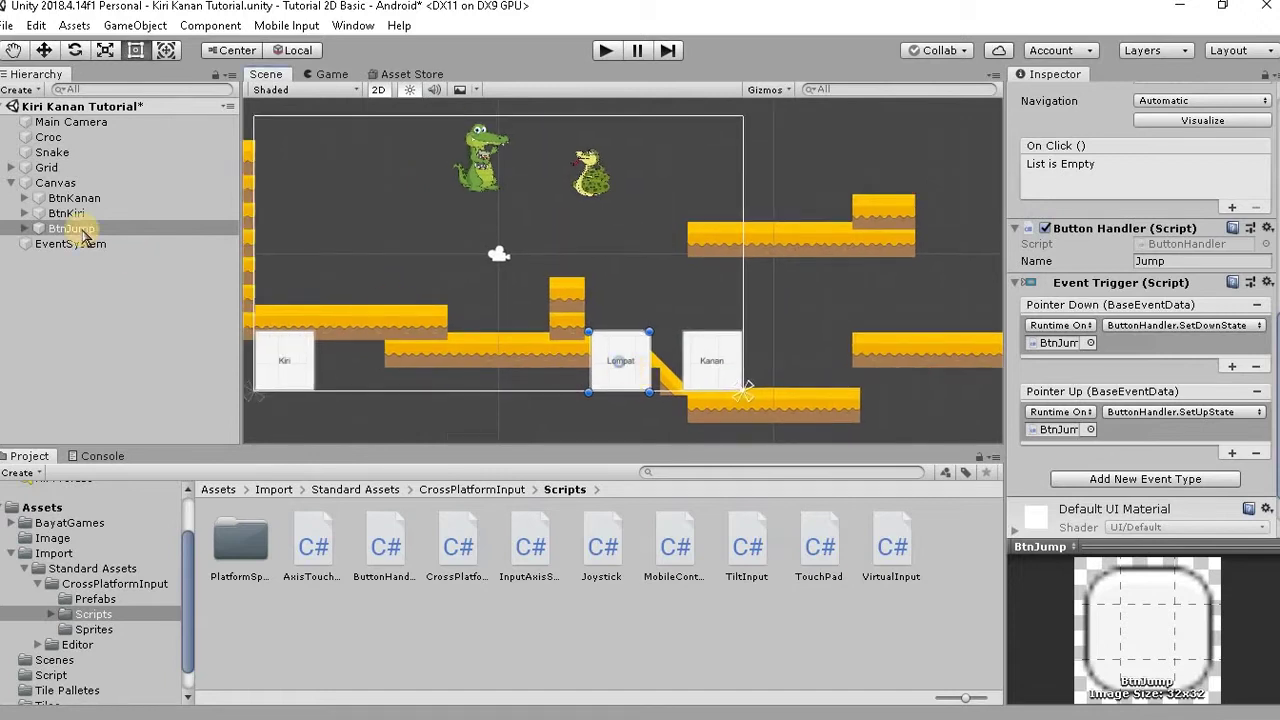
click(80, 228)
- Add a new default UI Button as a child of the Canvas
click(55, 183)
right_click(60, 183)
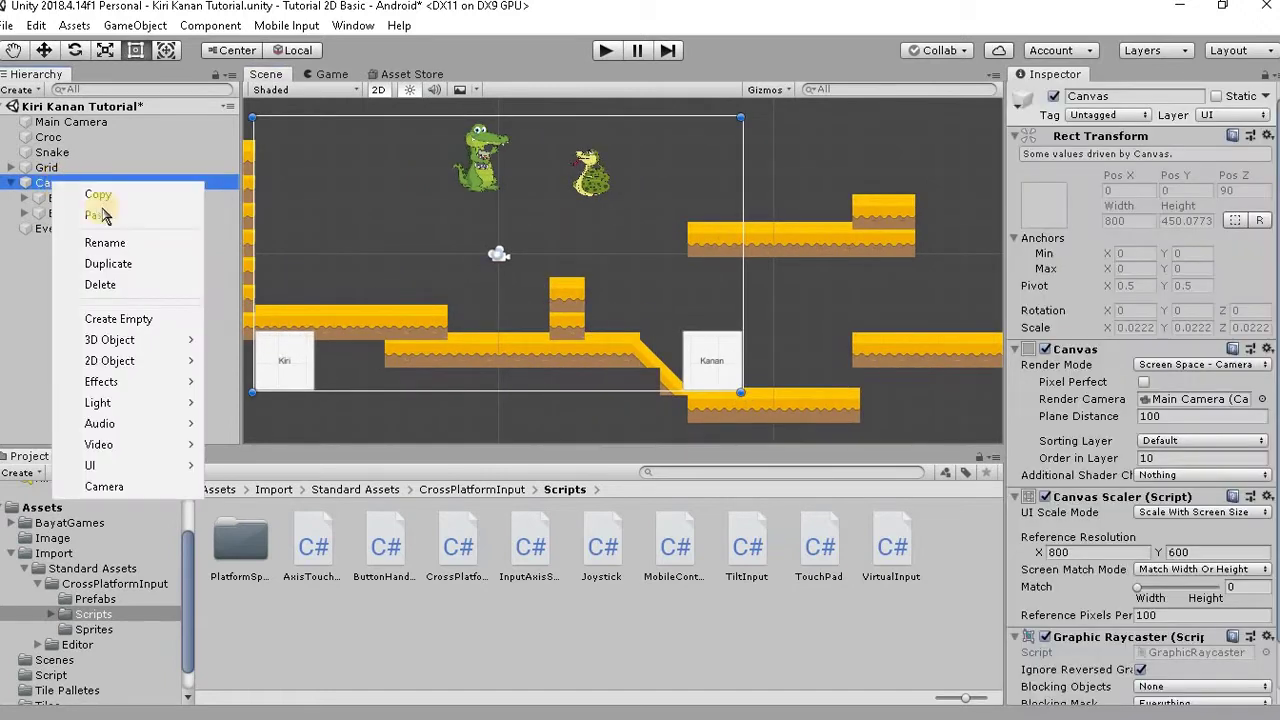
mouse_move(145, 465)
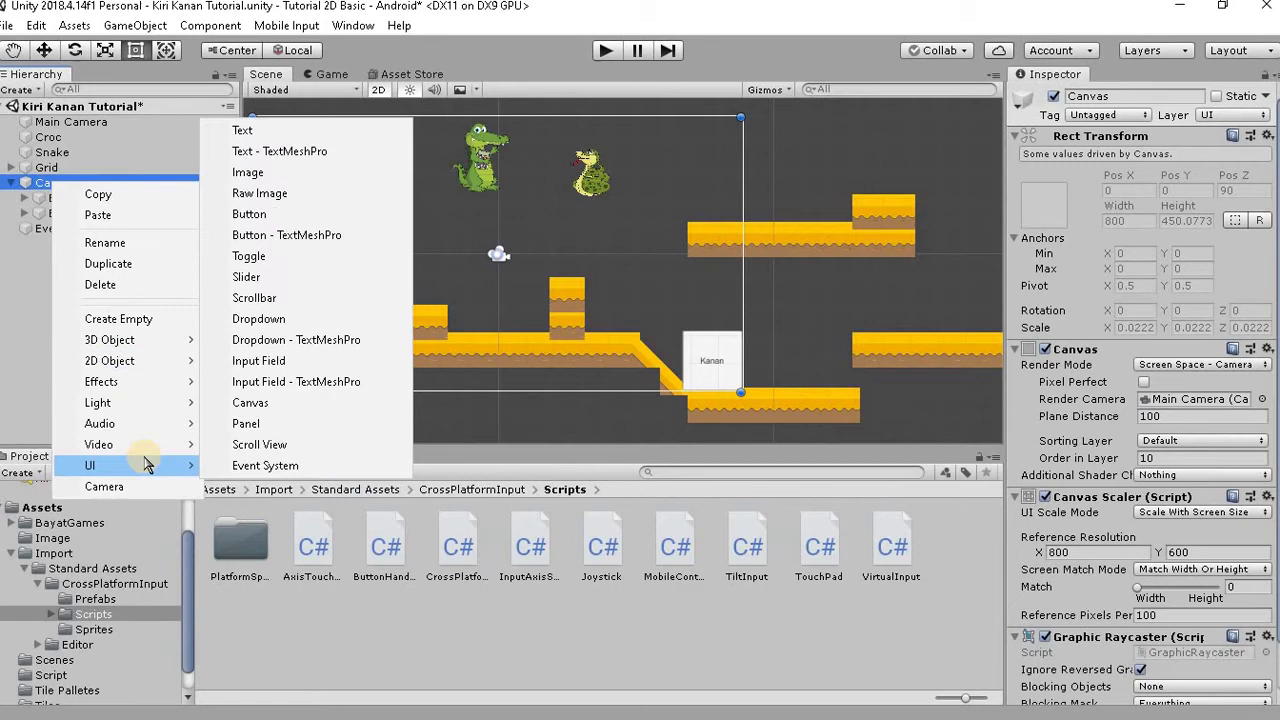
click(296, 226)
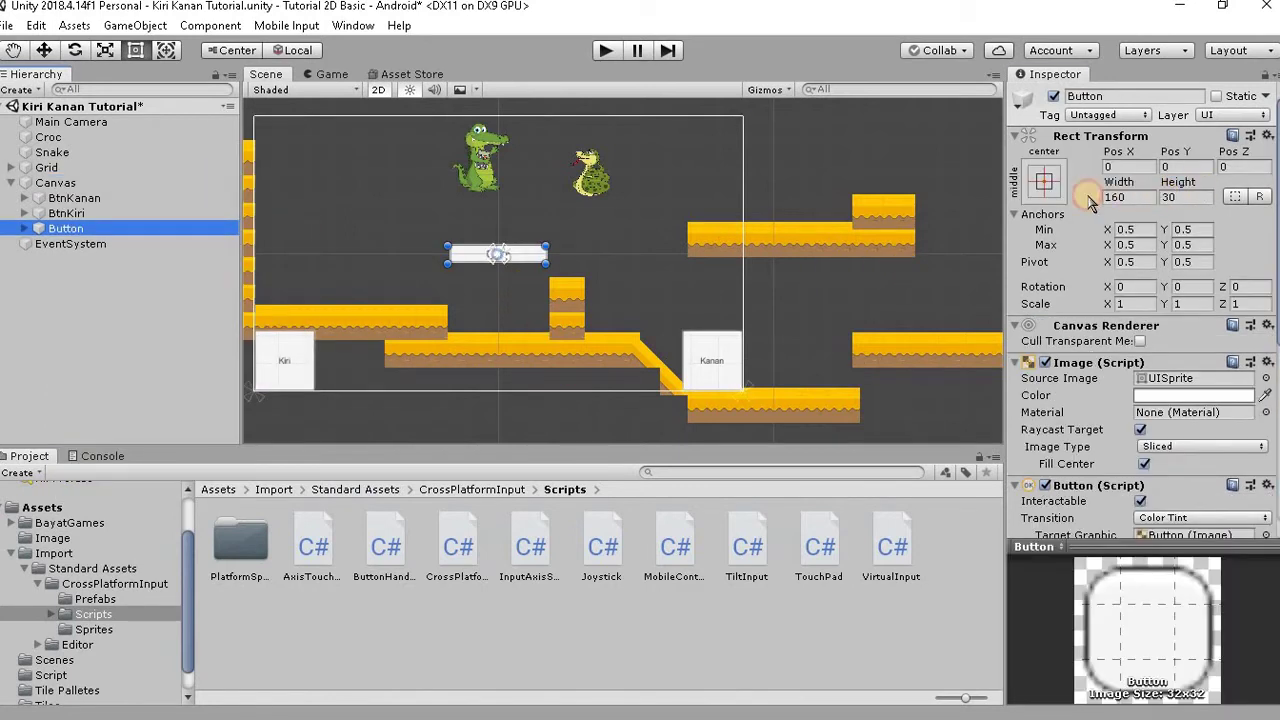
- Set the new button's Rect Transform width and height to 100
click(1115, 197)
text(100)
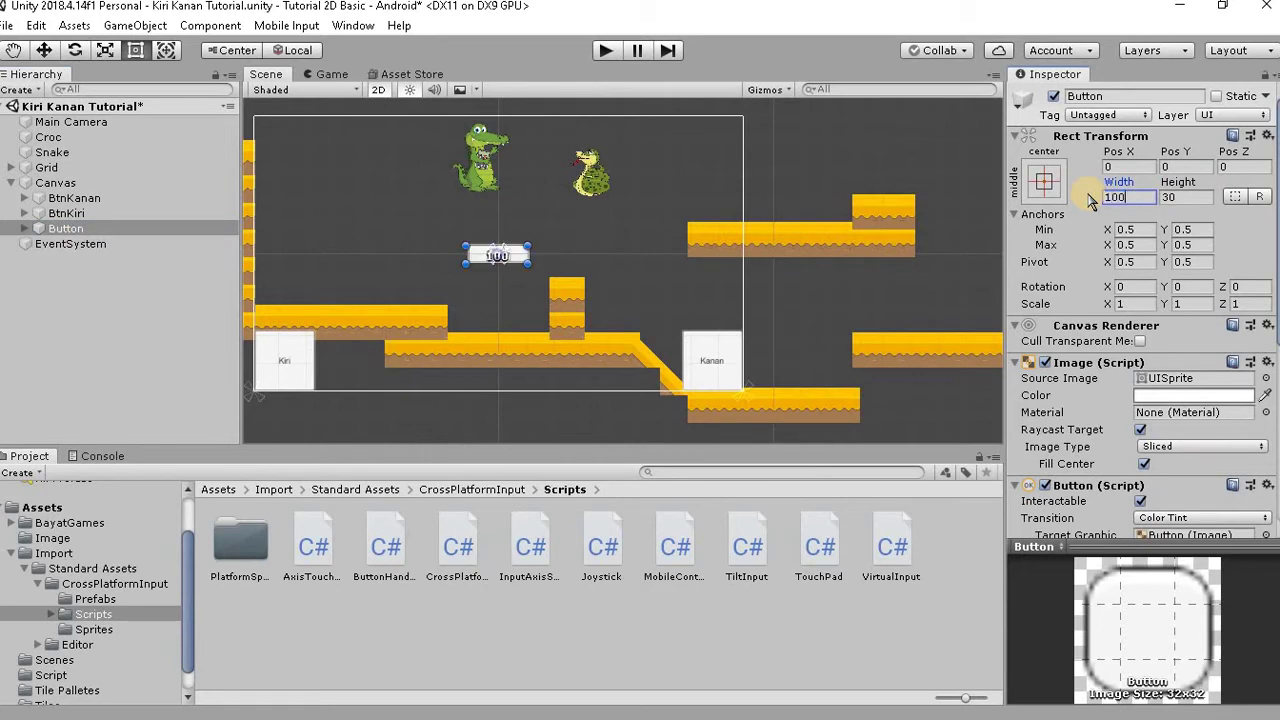
key(Tab)
text(100)
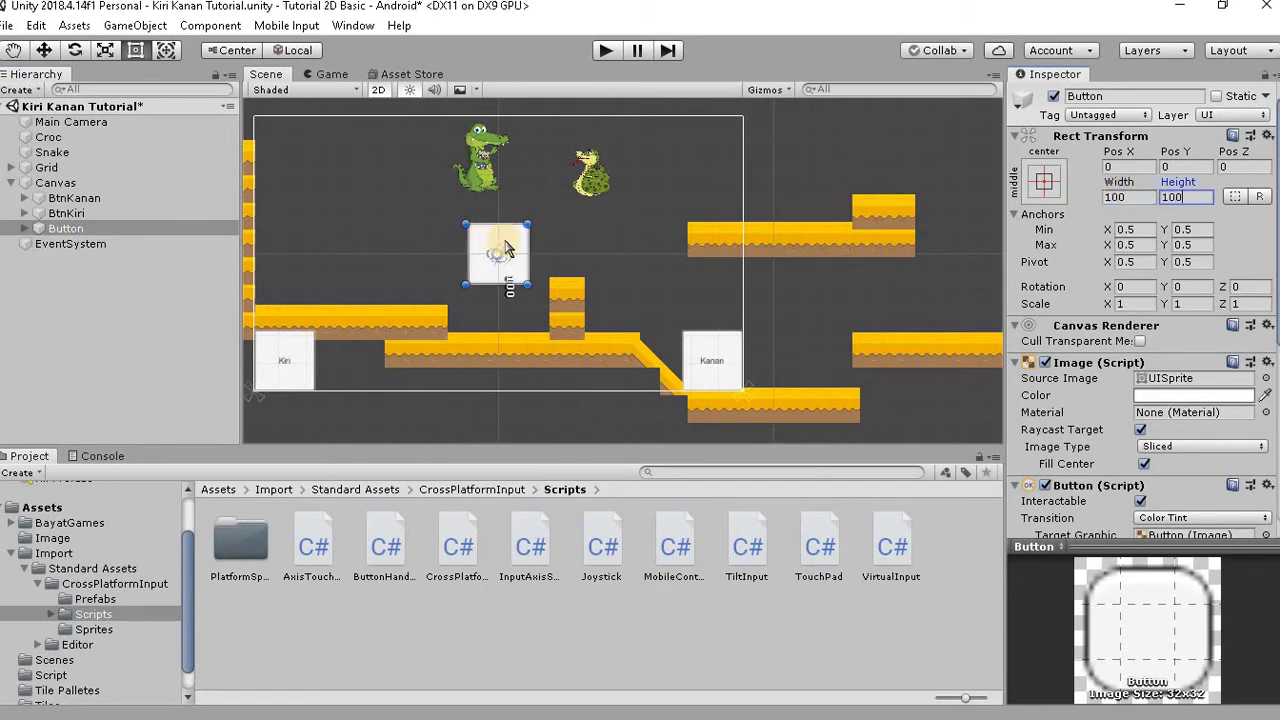
- Move the button just left of the Kanan button, to Pos X 213, Pos Y -175
click(44, 50)
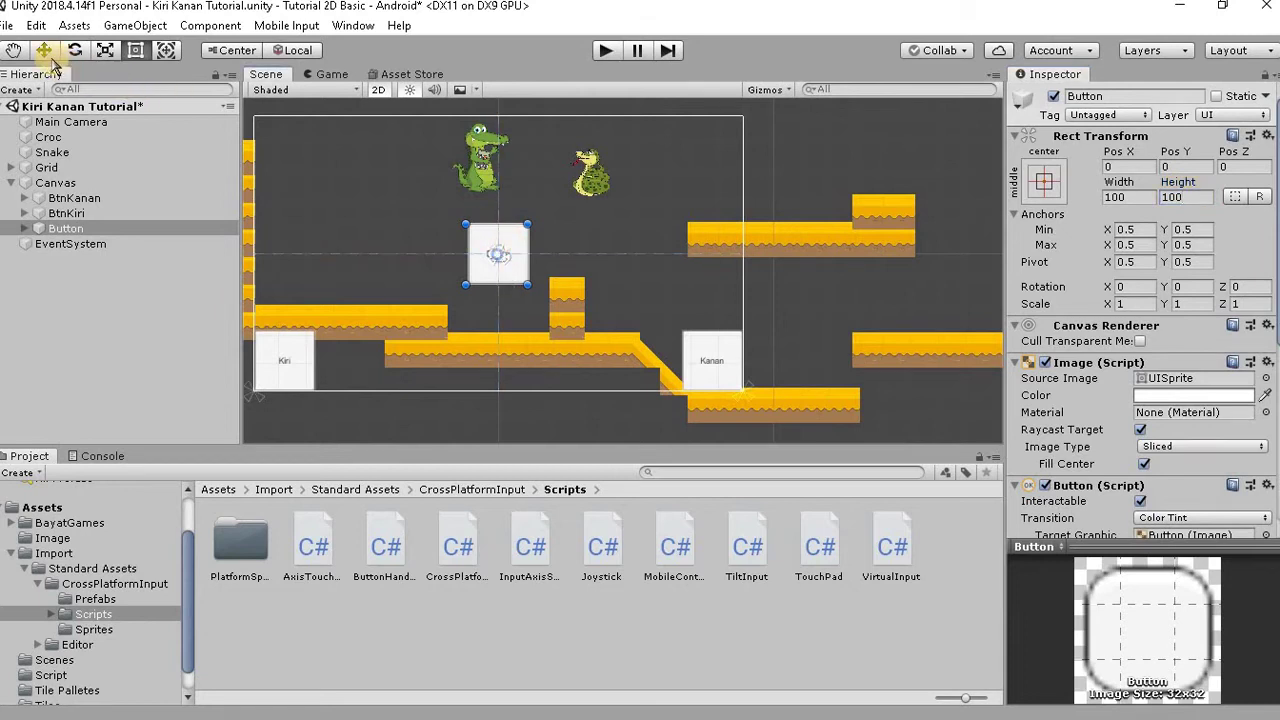
drag(499, 250, 634, 361)
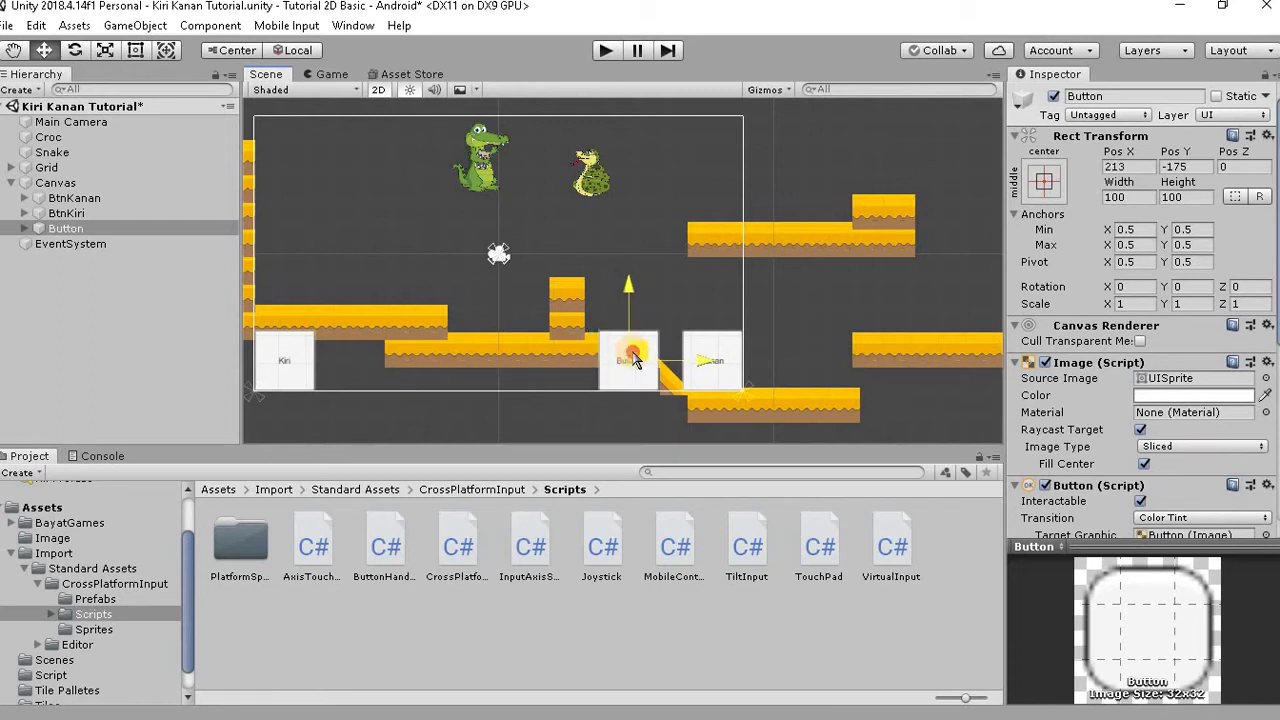
click(110, 343)
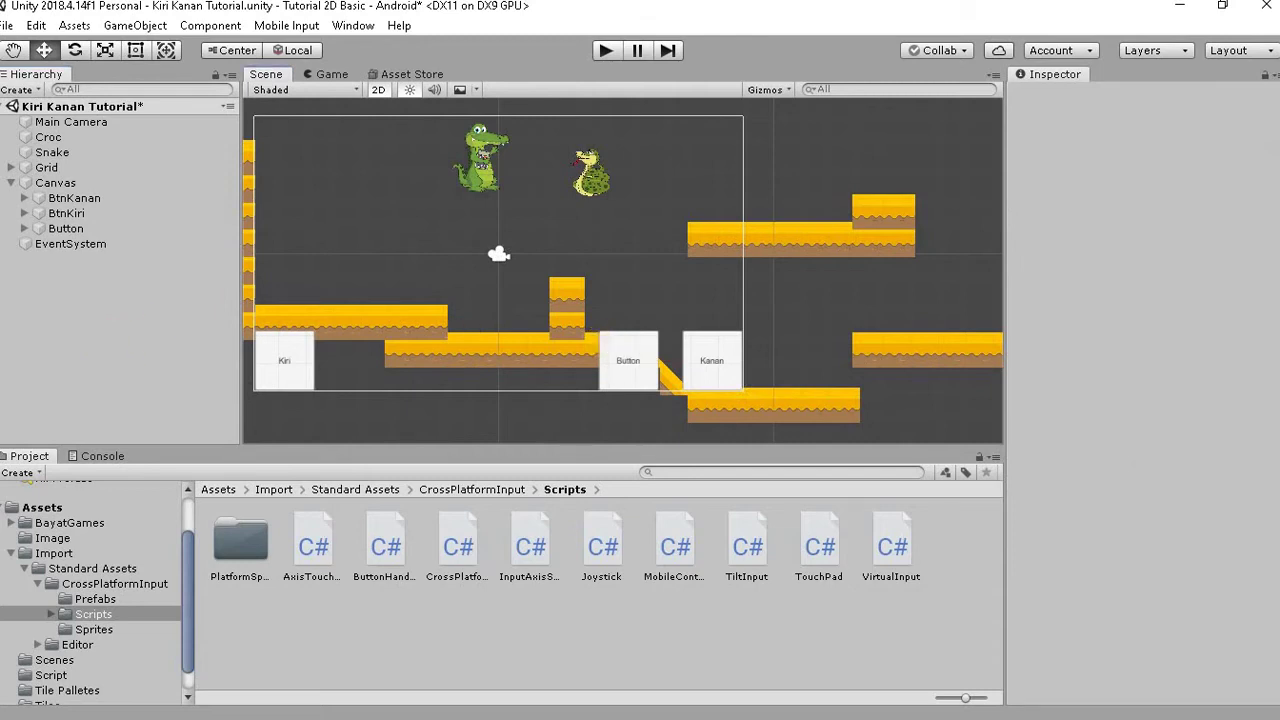
- Change the new button's Text child label to 'Lompat'
click(22, 230)
click(20, 229)
click(72, 244)
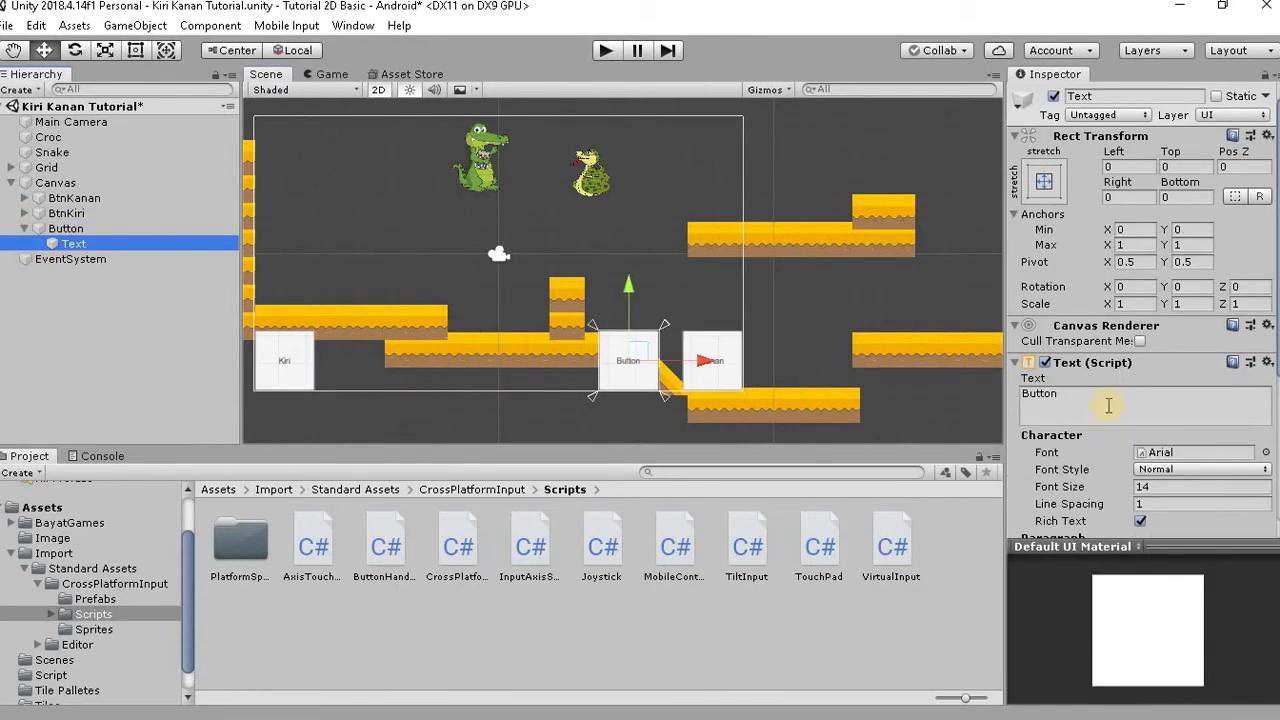
click(1023, 394)
text(Lompat)
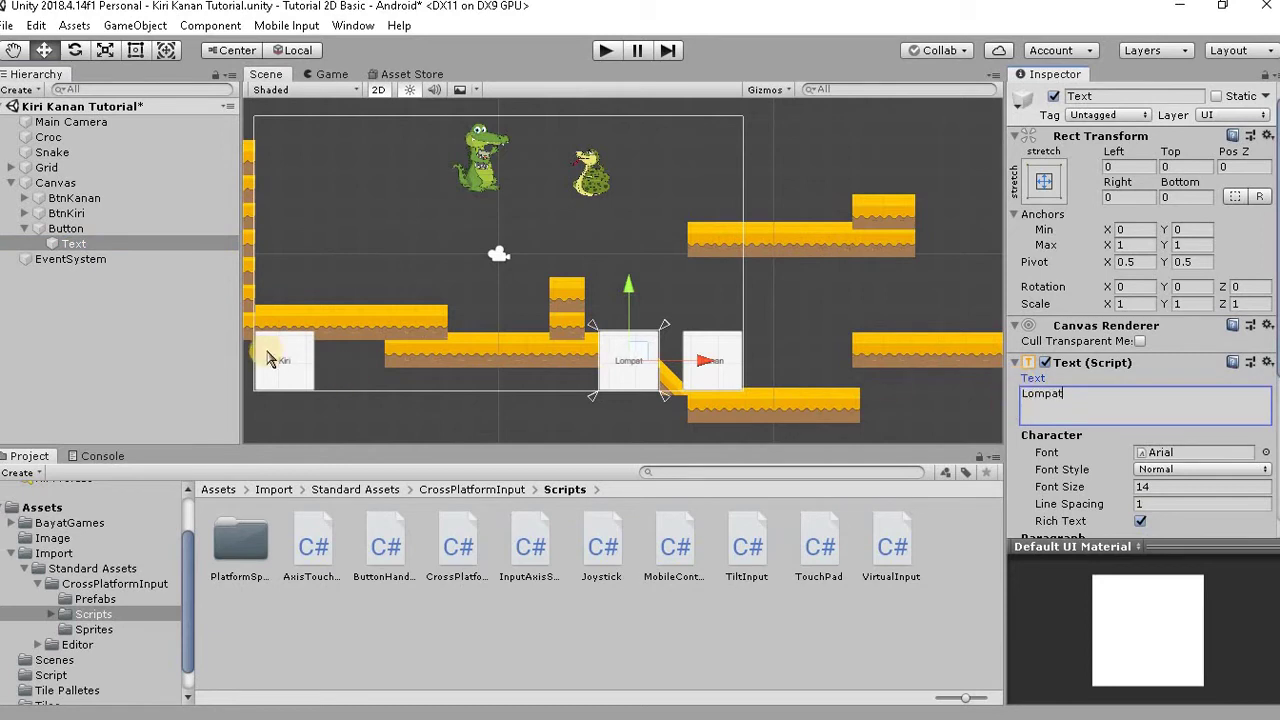
- Rename the button object to 'BtnLompat' in the Inspector
right_click(95, 229)
click(270, 210)
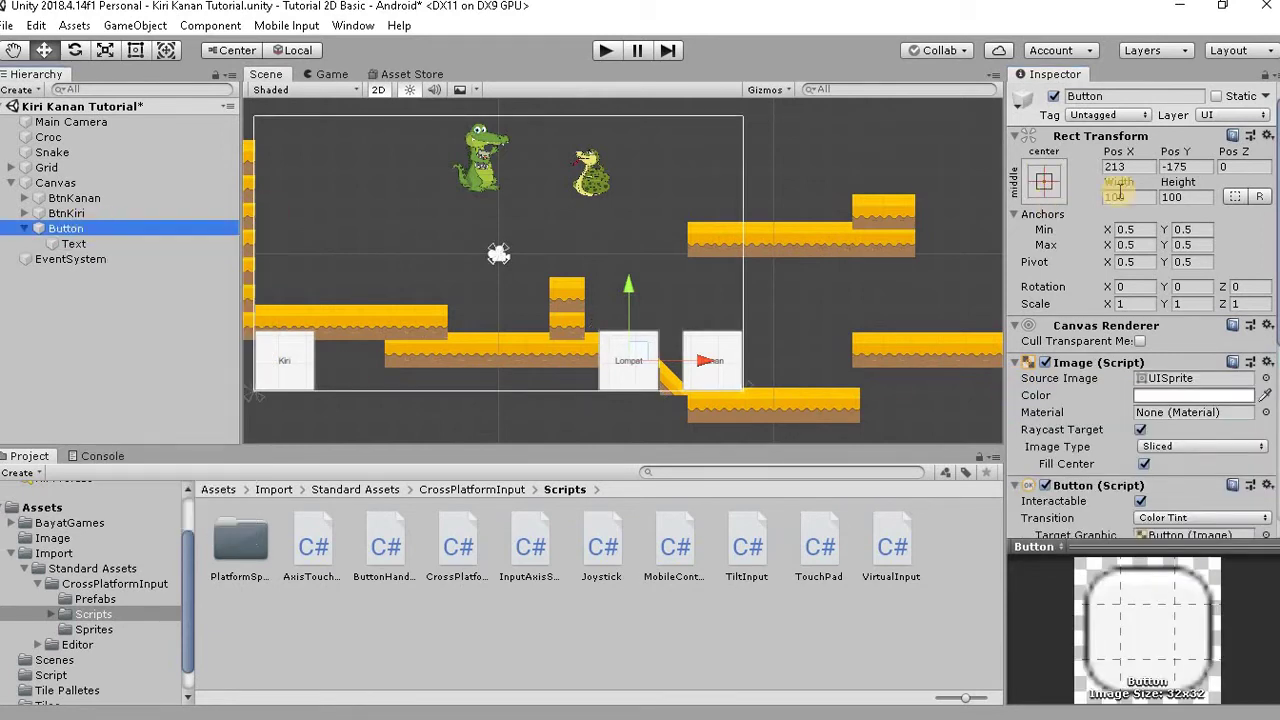
click(1142, 95)
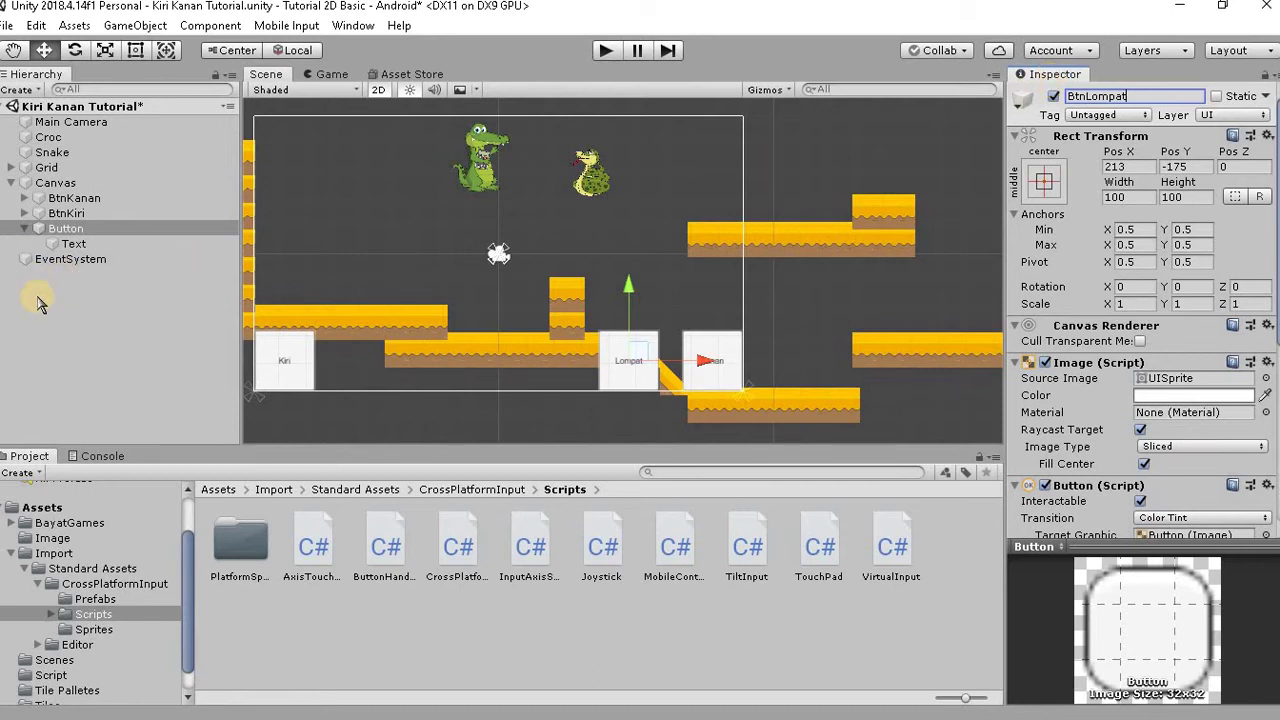
- Attach the CrossPlatformInput ButtonHandler script to BtnLompat and set its Name to Jump
click(323, 627)
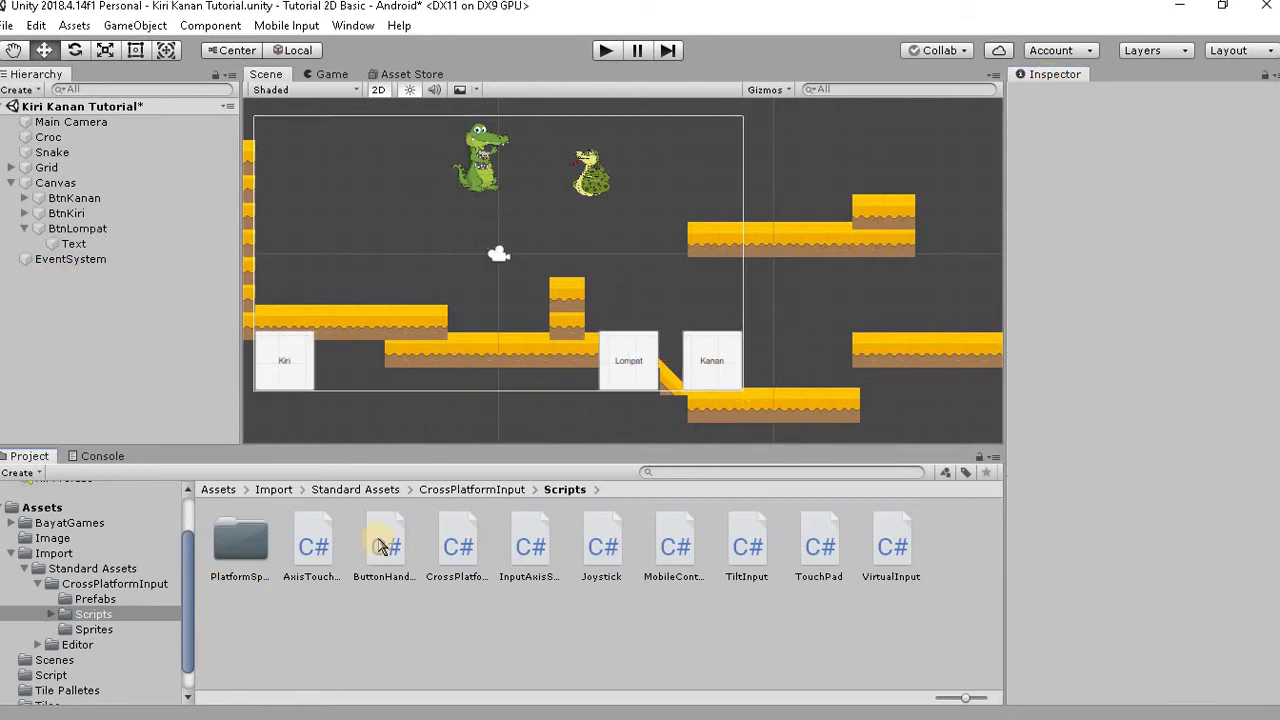
click(130, 588)
double_click(313, 545)
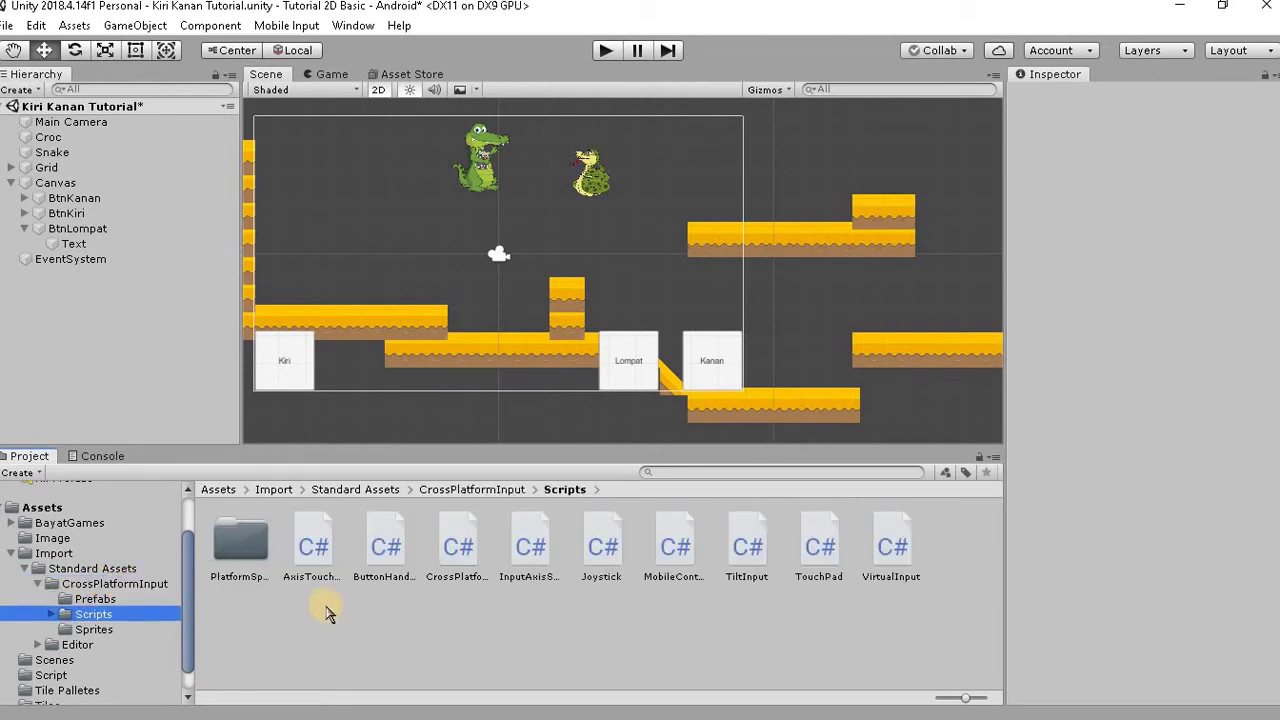
click(385, 547)
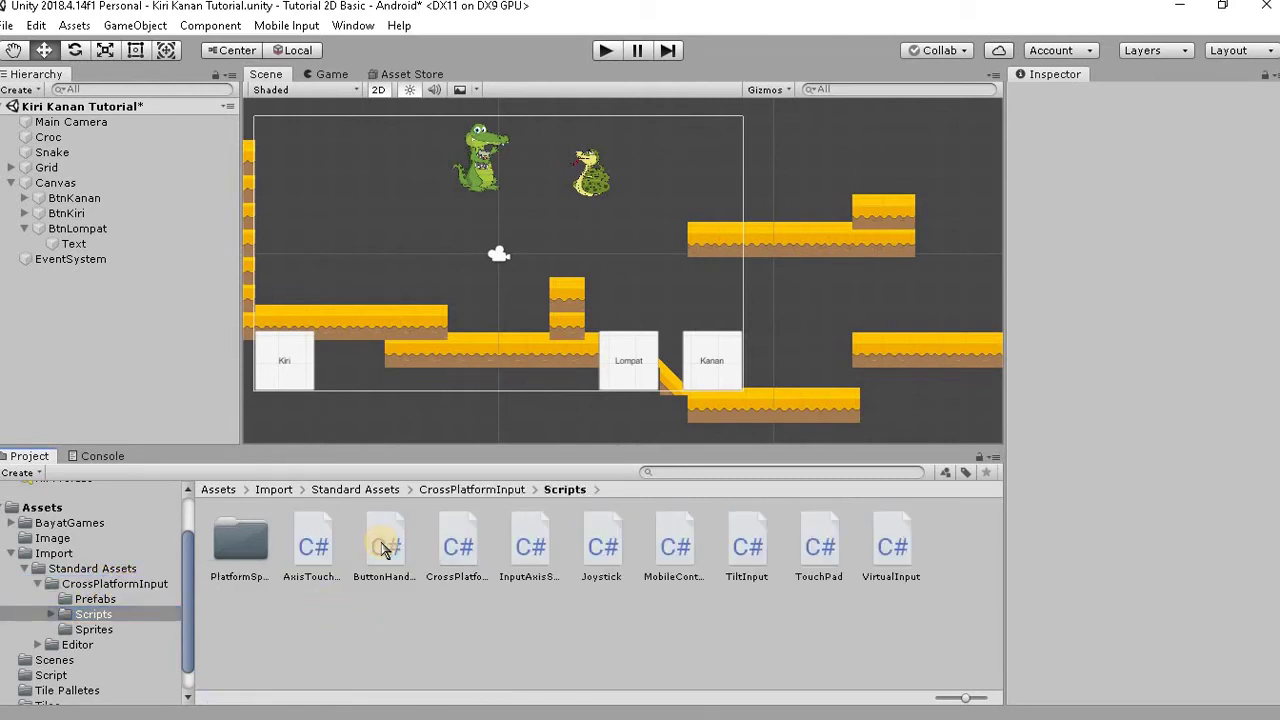
drag(385, 547, 82, 232)
click(108, 229)
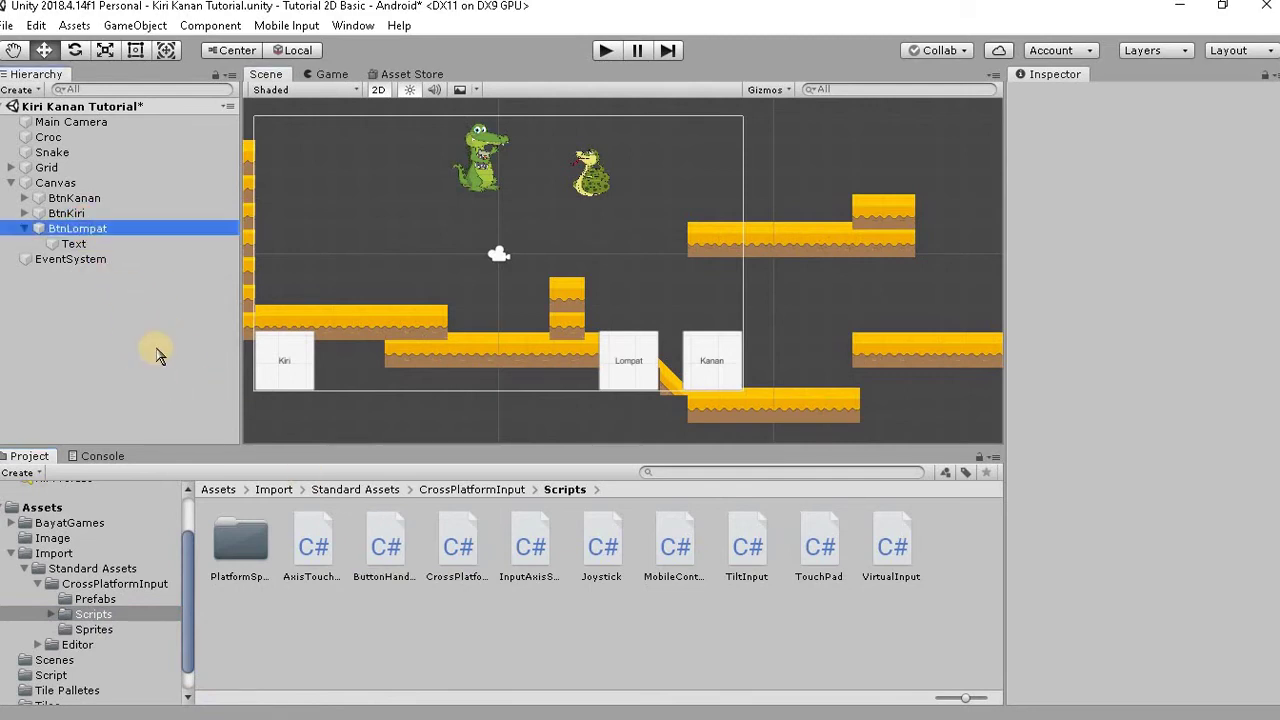
scroll(1075, 433, down, 5)
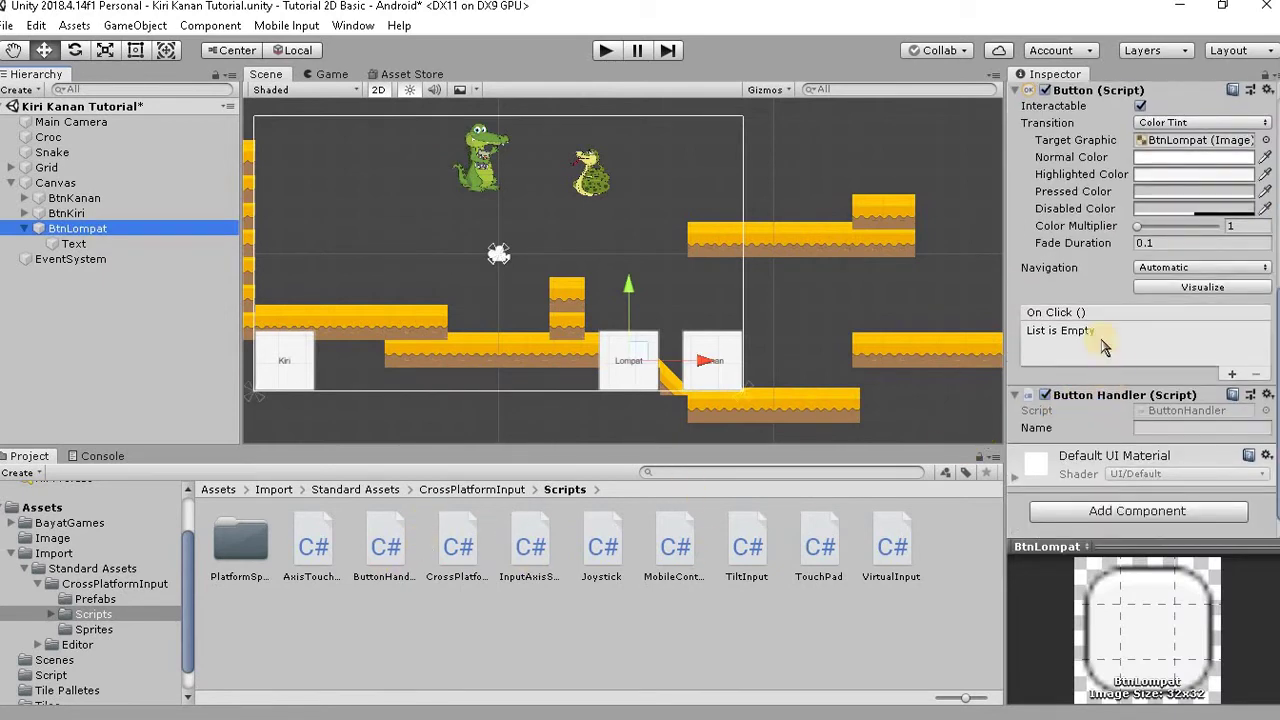
click(1165, 430)
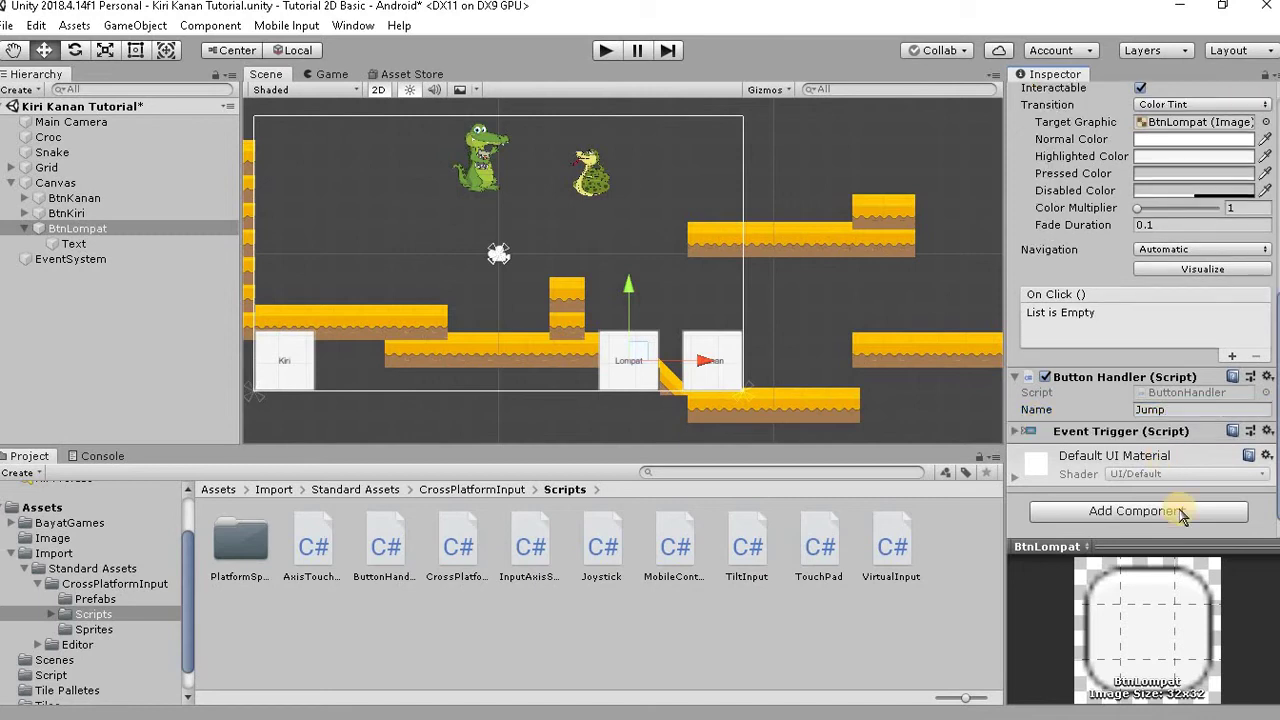
- Add an Event > Event Trigger component to BtnLompat and expand it
click(1182, 514)
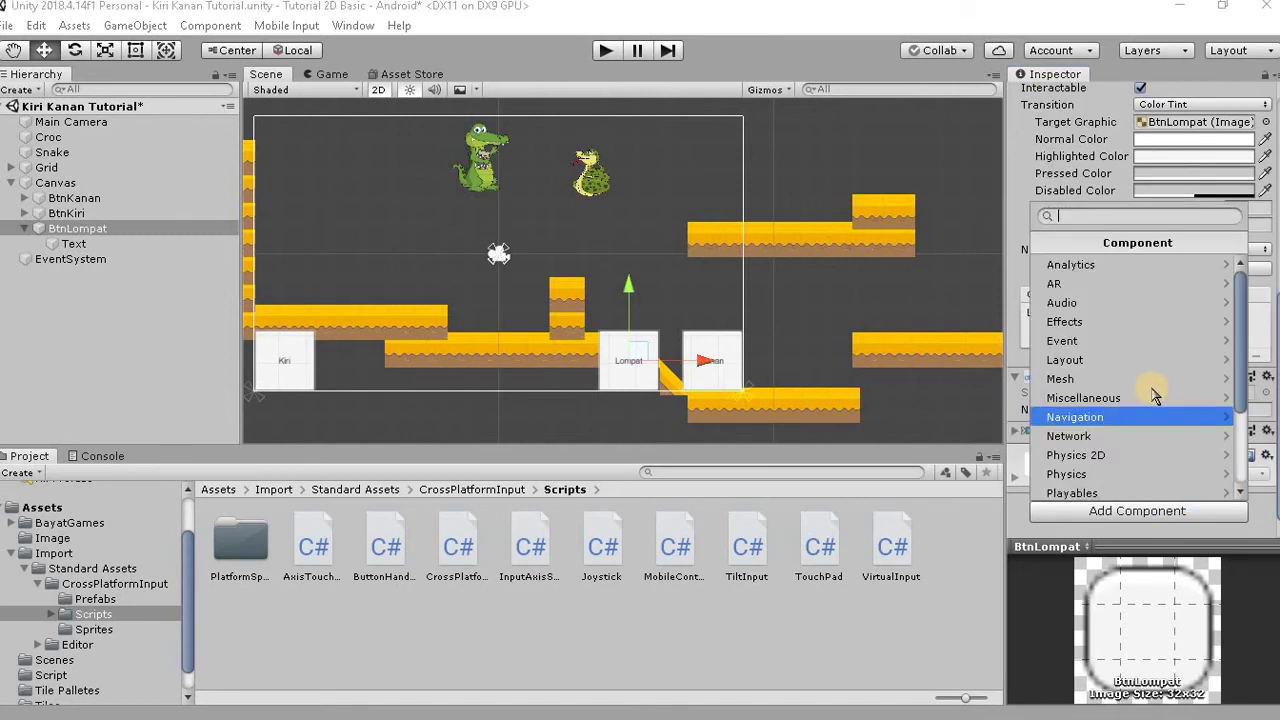
click(1140, 346)
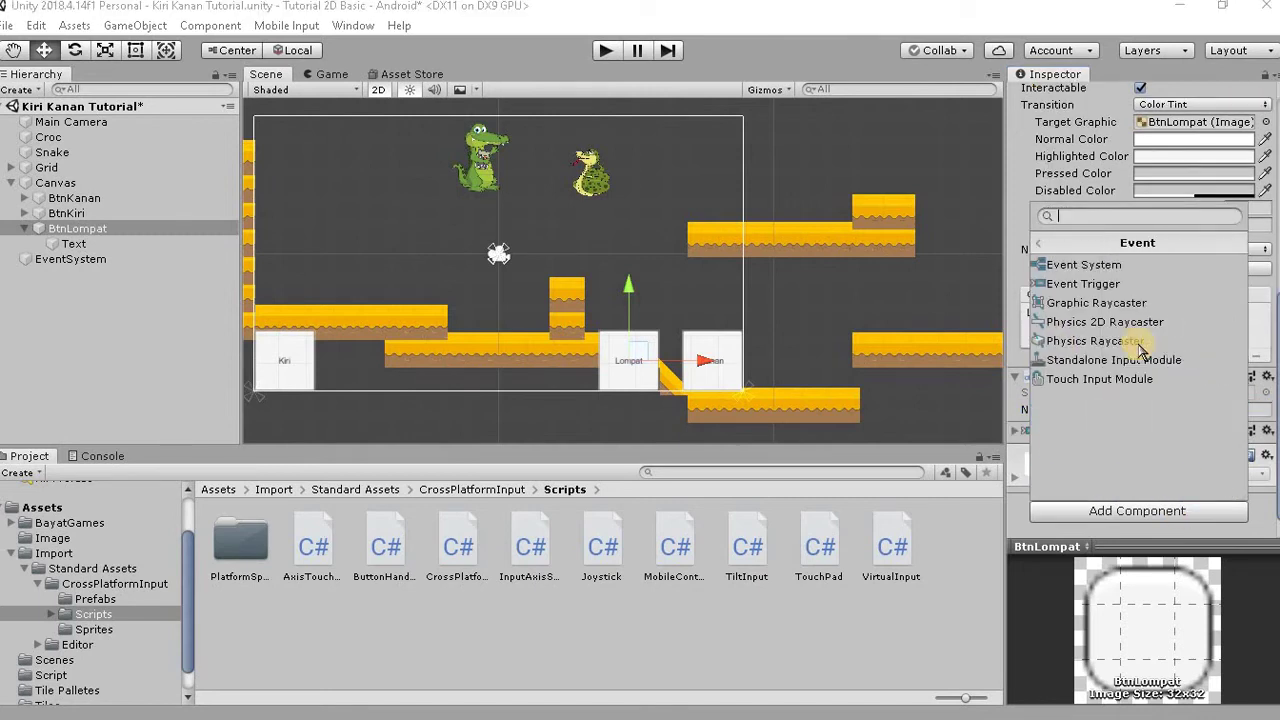
click(1137, 286)
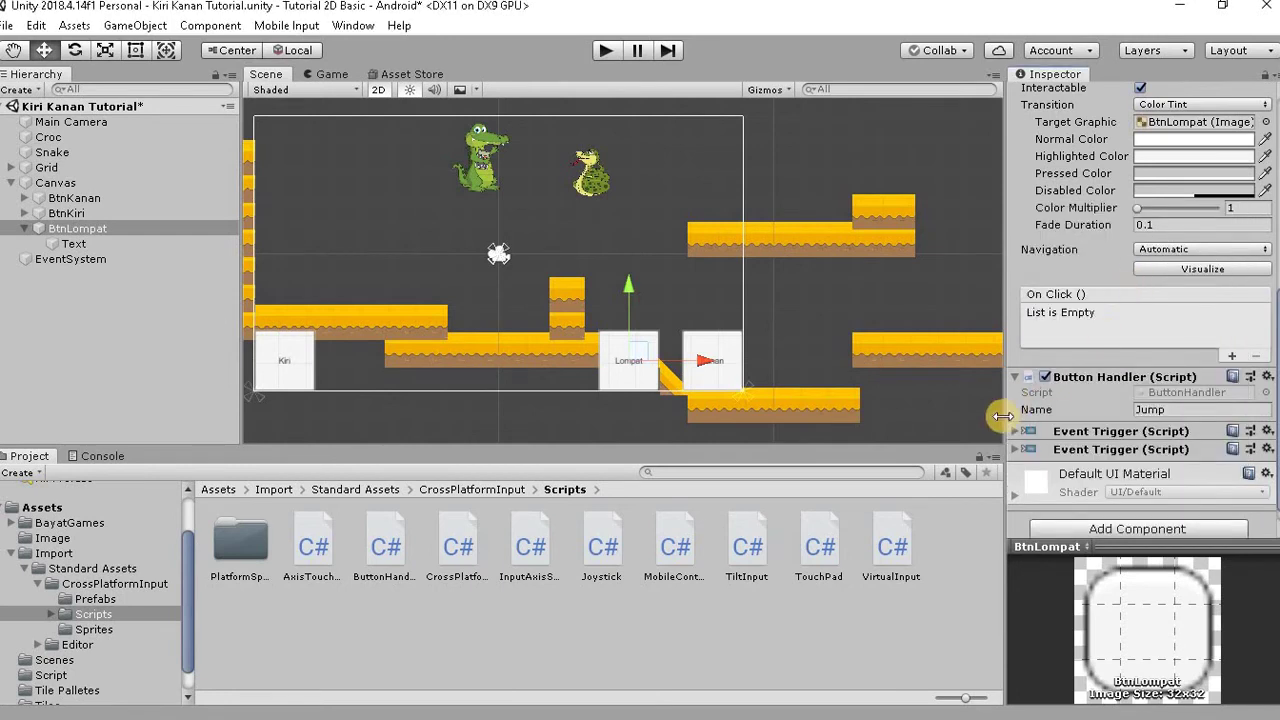
click(1016, 431)
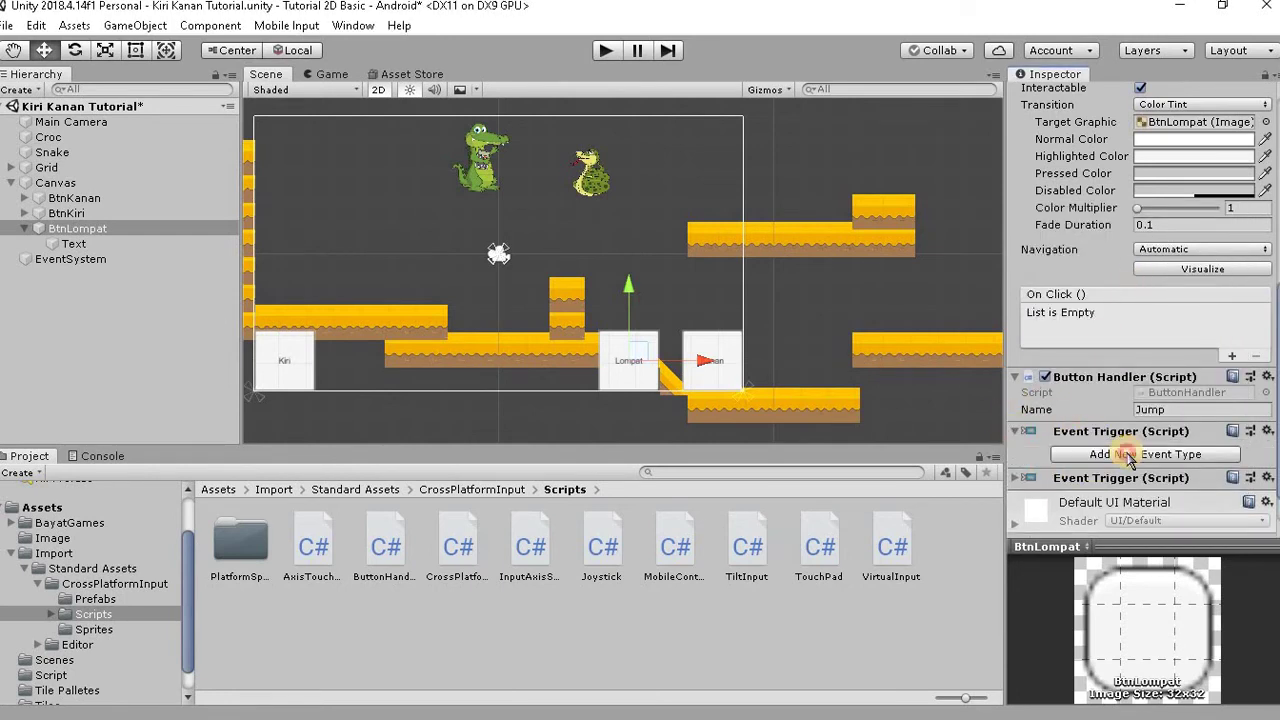
- Add a Pointer Down entry on the first Event Trigger calling ButtonHandler.SetDownState on BtnLompat
click(1127, 456)
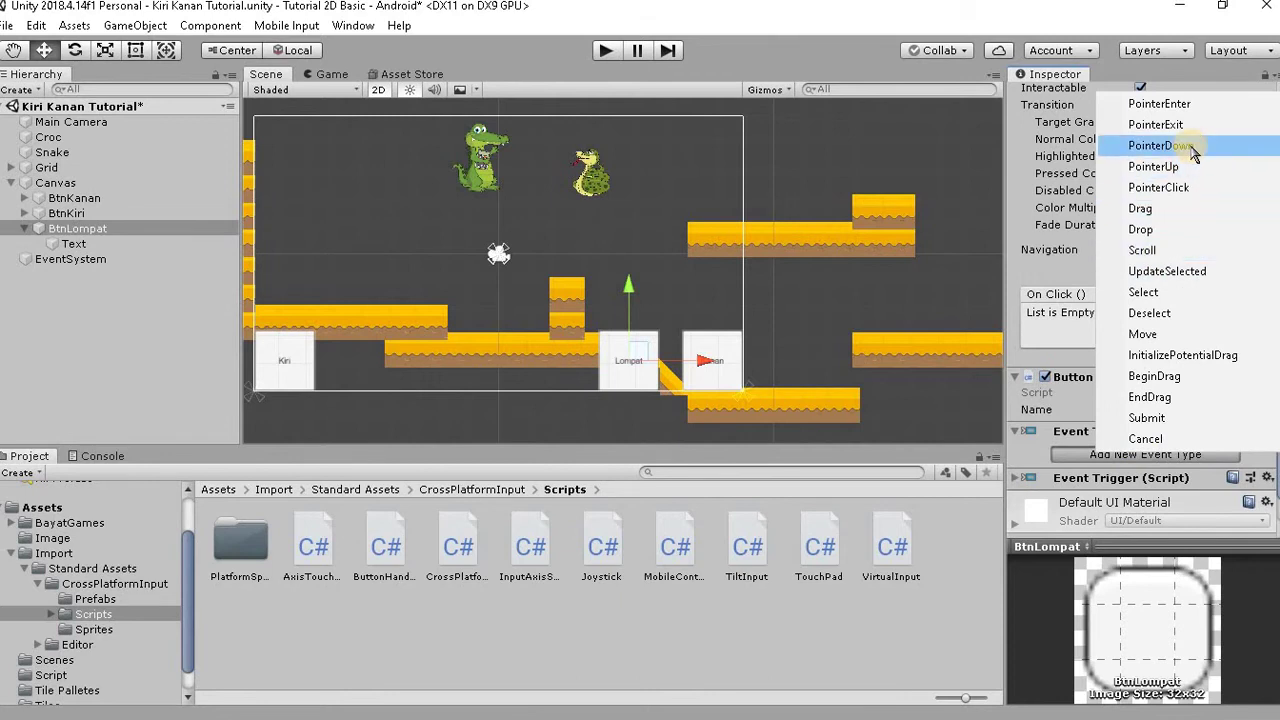
click(1160, 146)
scroll(1188, 472, down, 3)
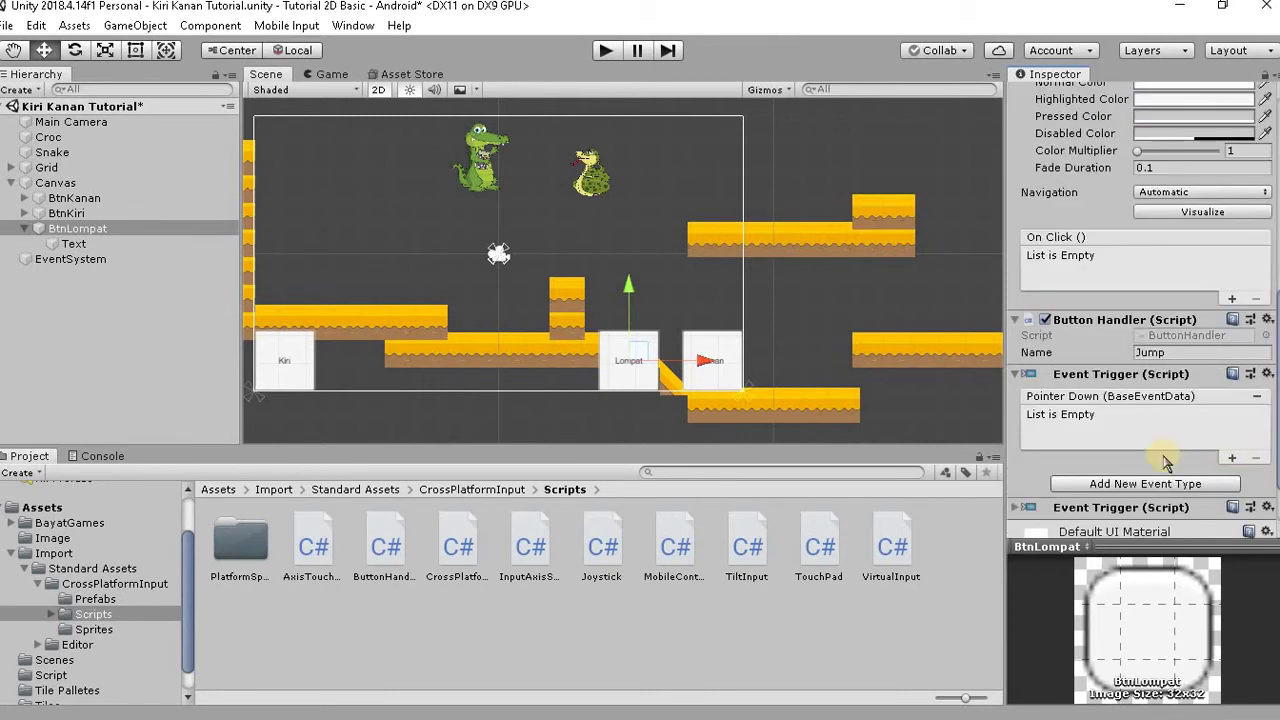
click(1232, 458)
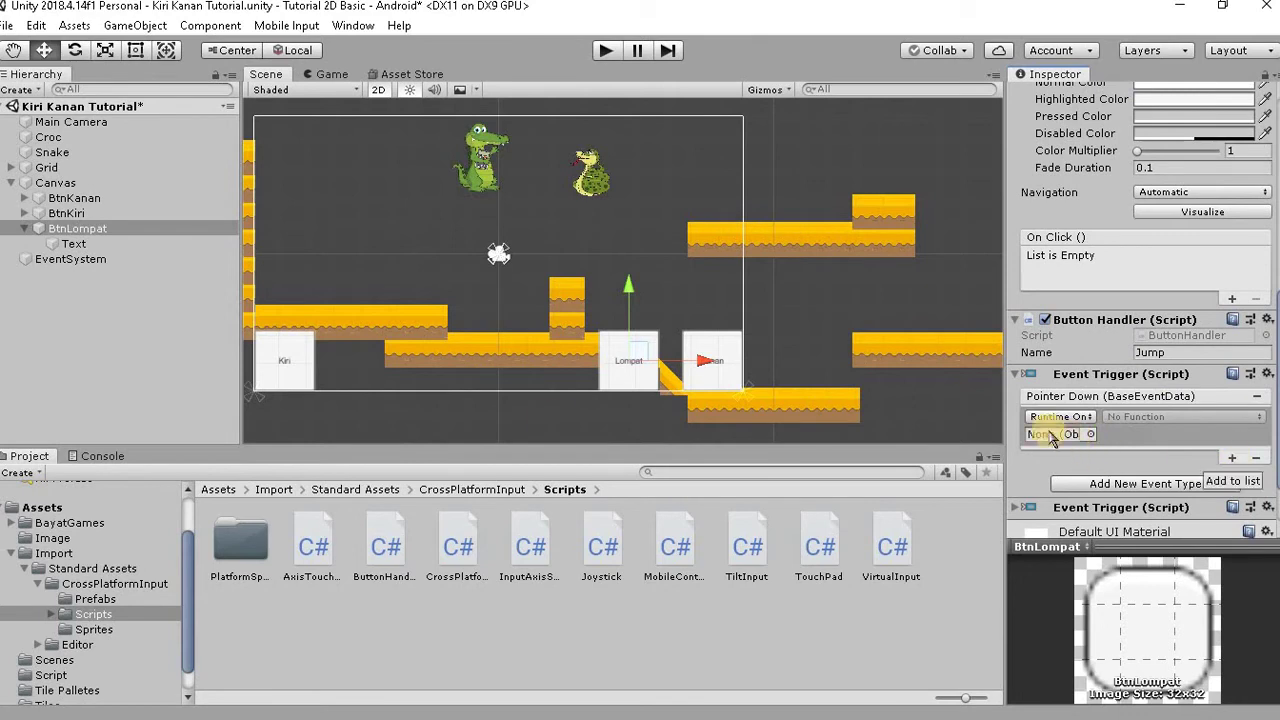
click(58, 230)
drag(58, 232, 1063, 440)
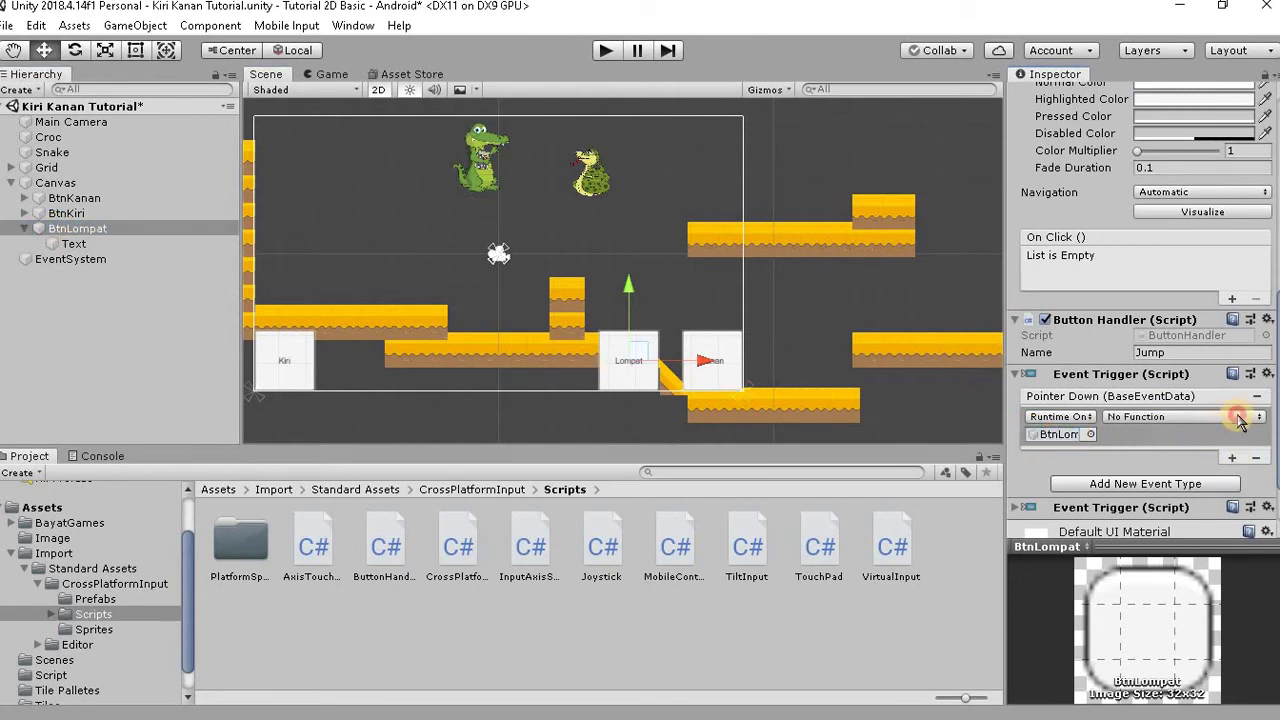
click(1240, 418)
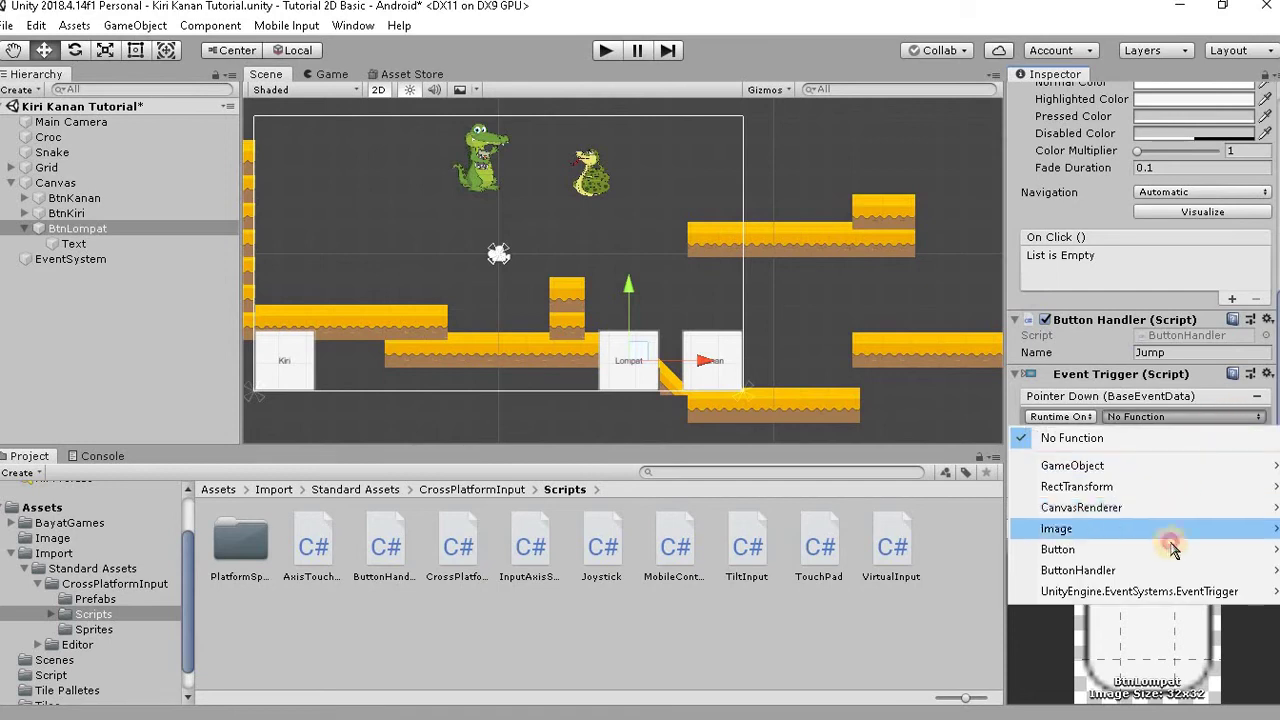
mouse_move(1172, 549)
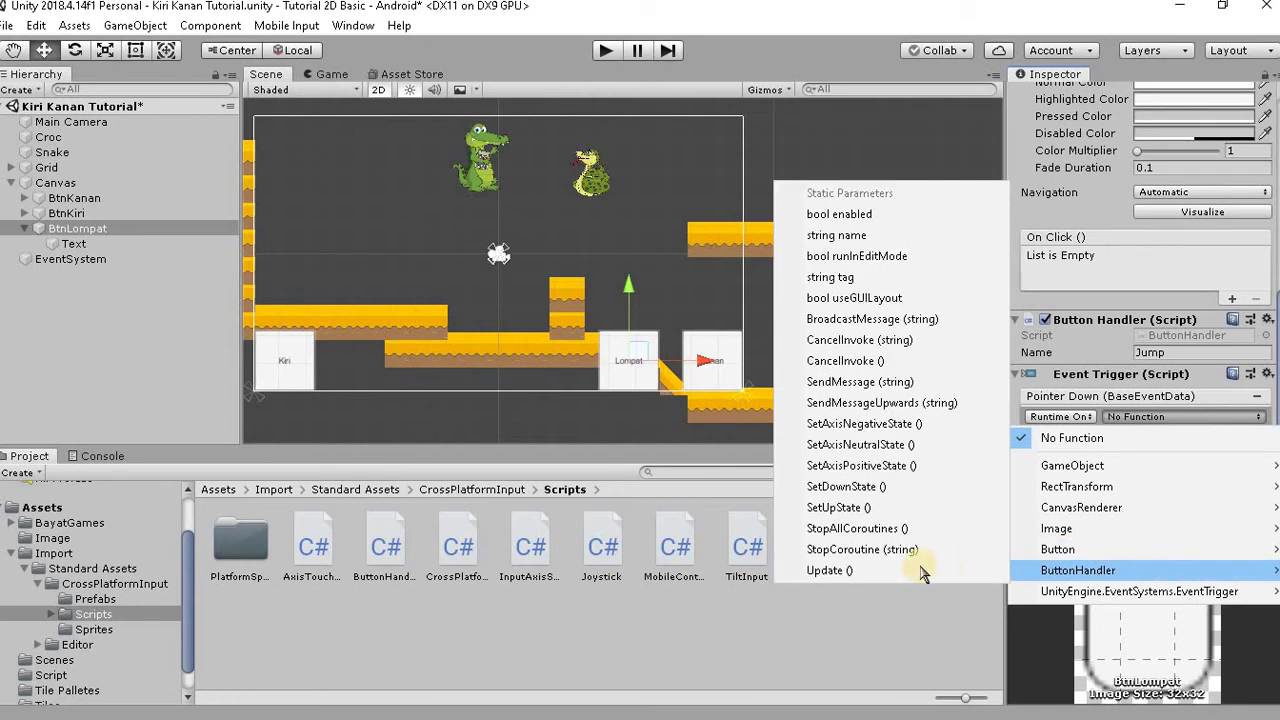
click(899, 493)
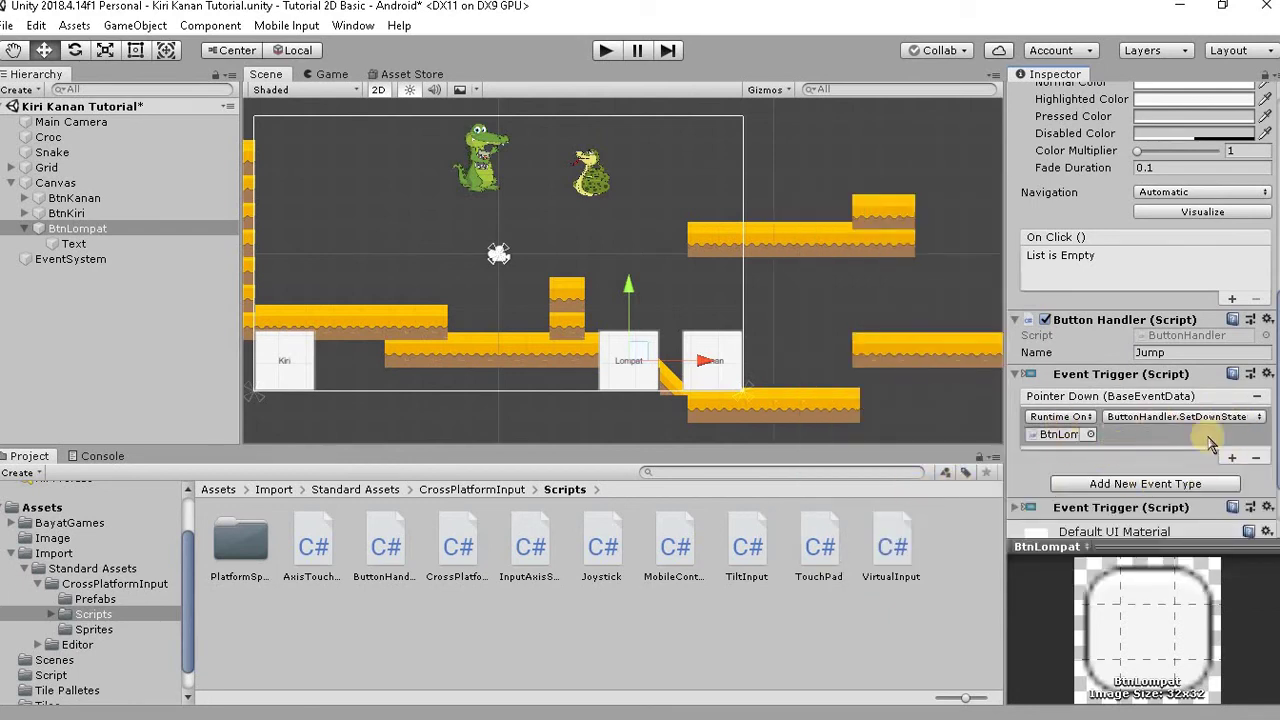
scroll(1005, 455, down, 2)
- Add a Pointer Up entry on the second Event Trigger calling ButtonHandler.SetUpState on BtnLompat
click(1015, 450)
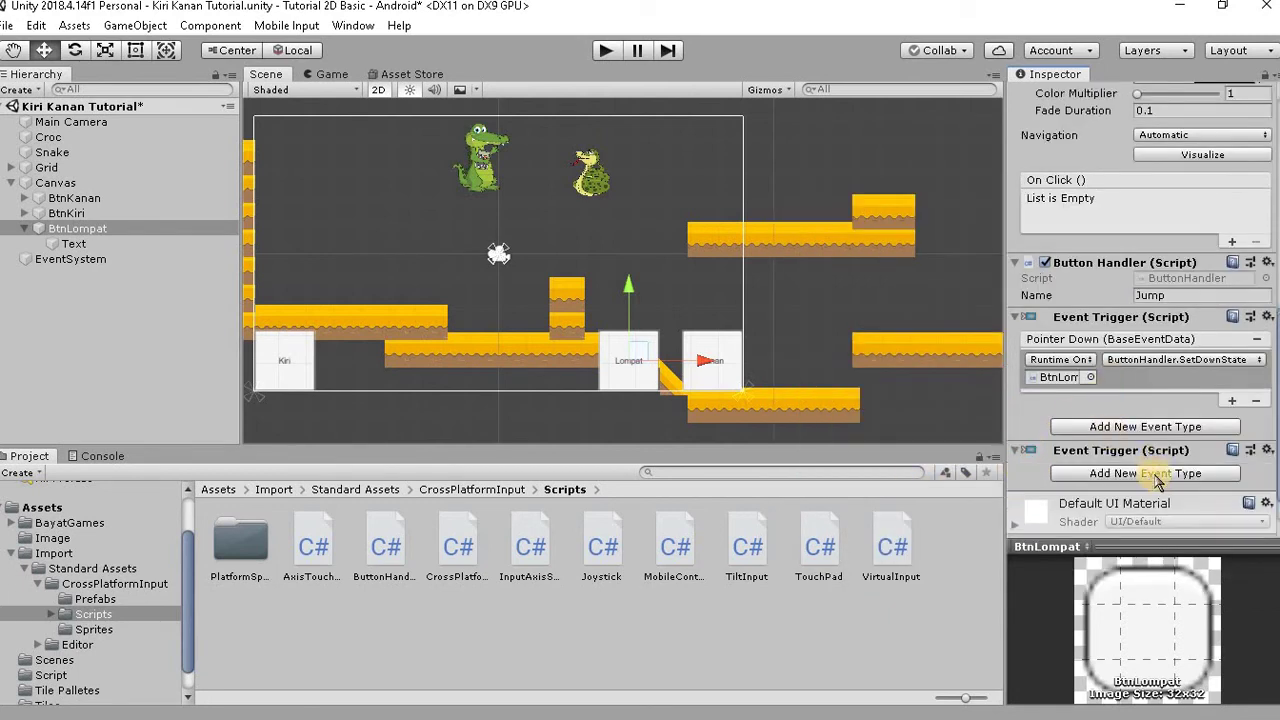
click(1146, 474)
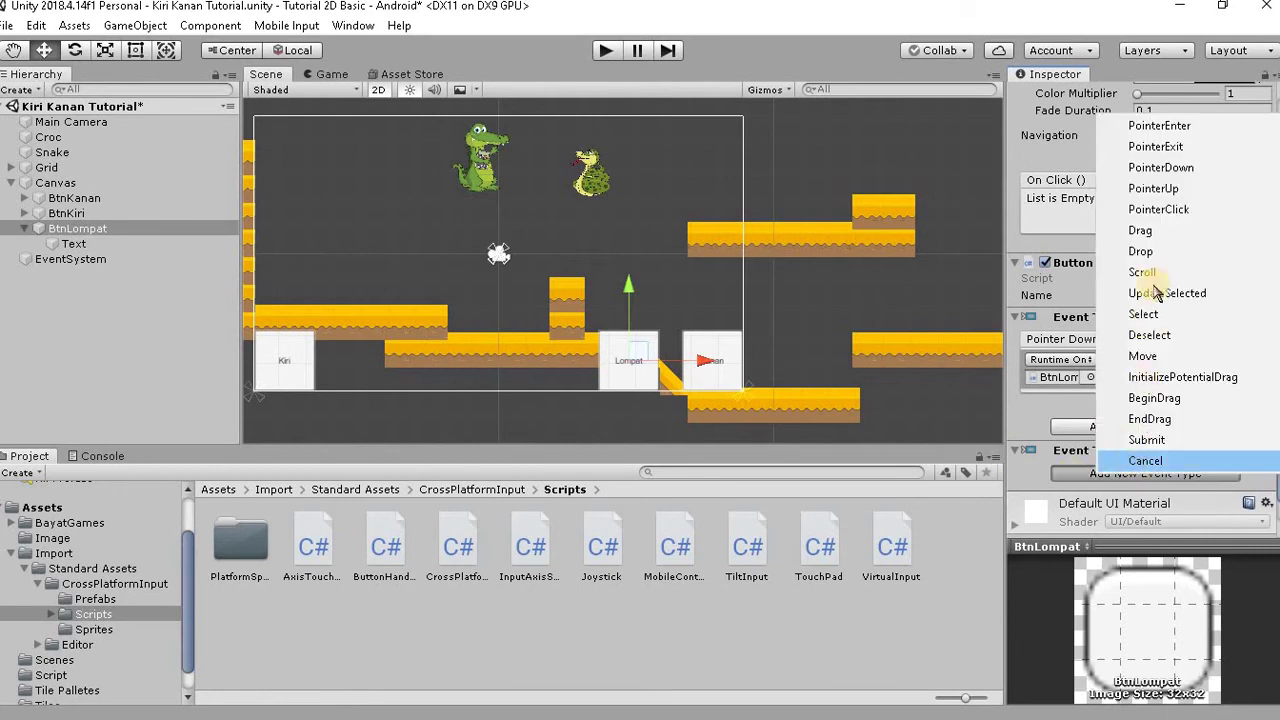
click(1166, 198)
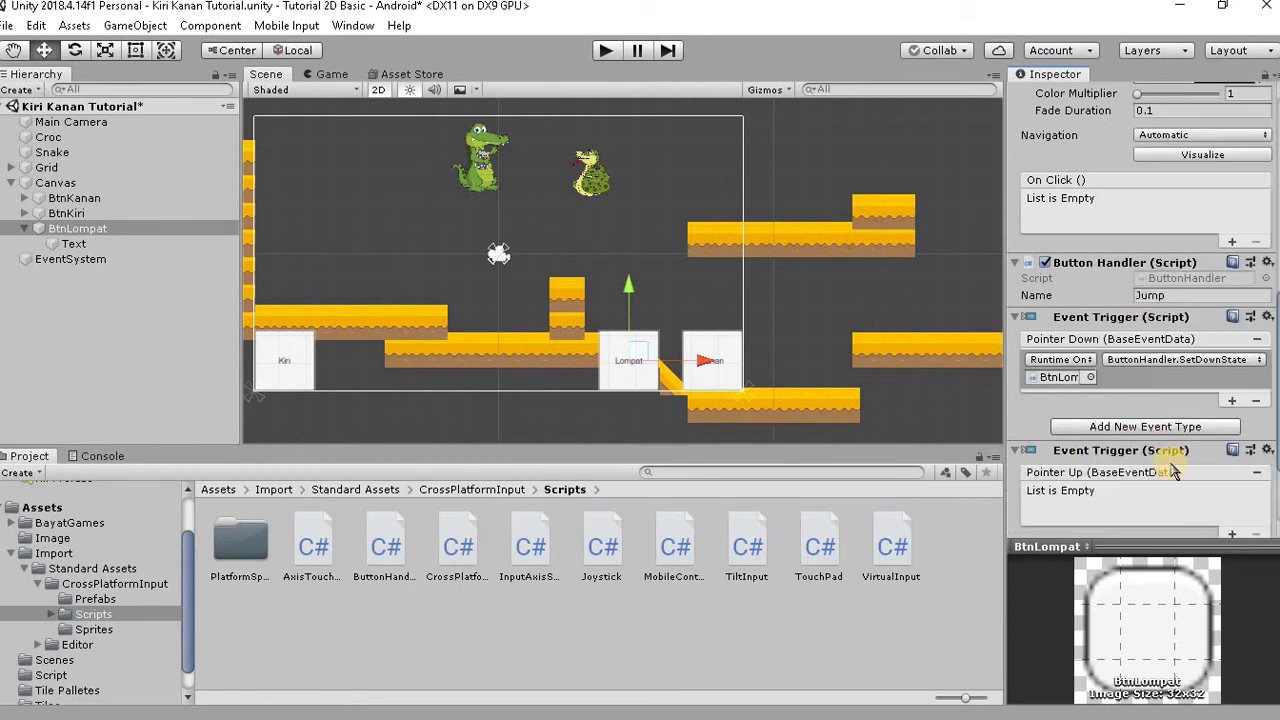
scroll(1155, 472, down, 3)
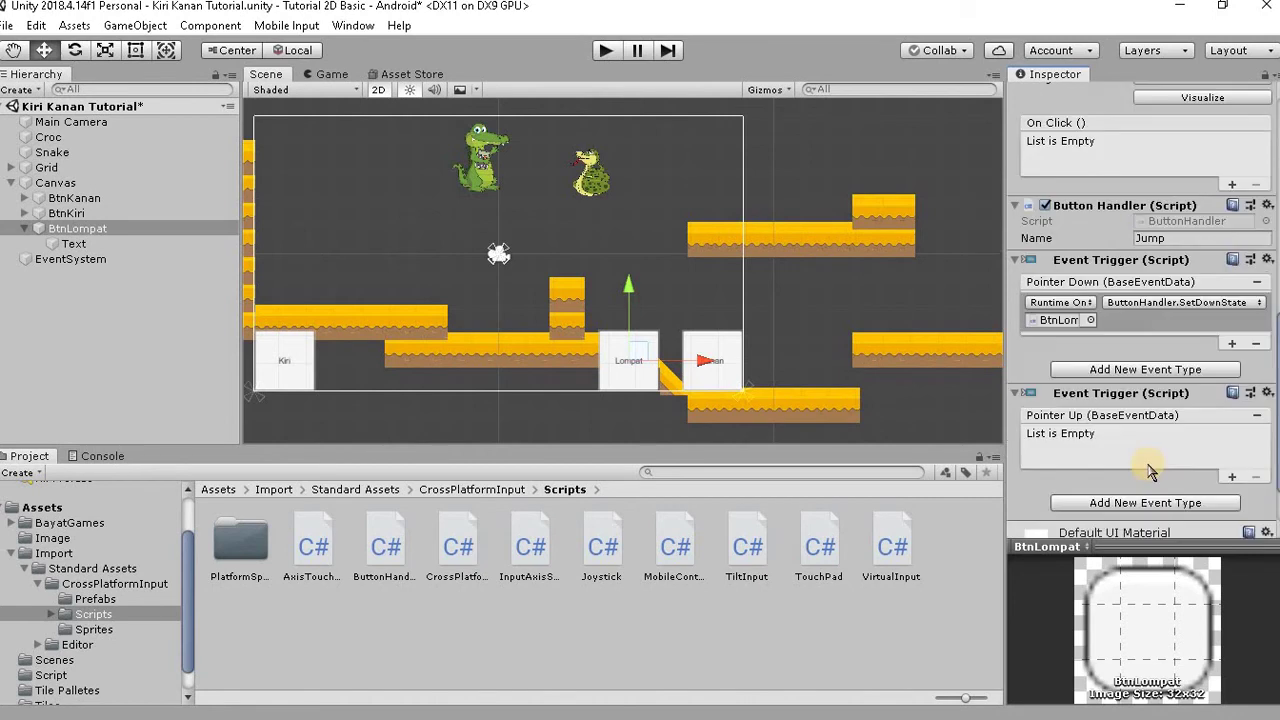
click(1230, 478)
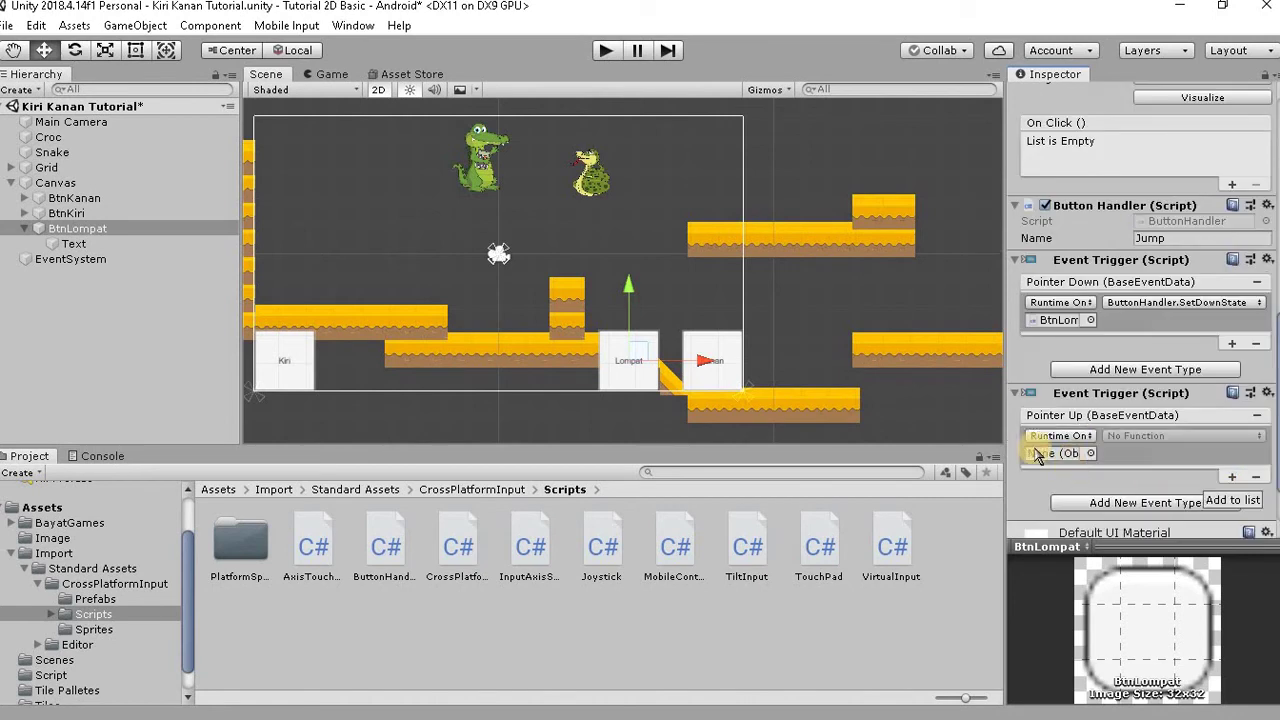
mouse_move(80, 228)
mouse_down()
mouse_move(812, 329)
mouse_move(1072, 456)
mouse_up()
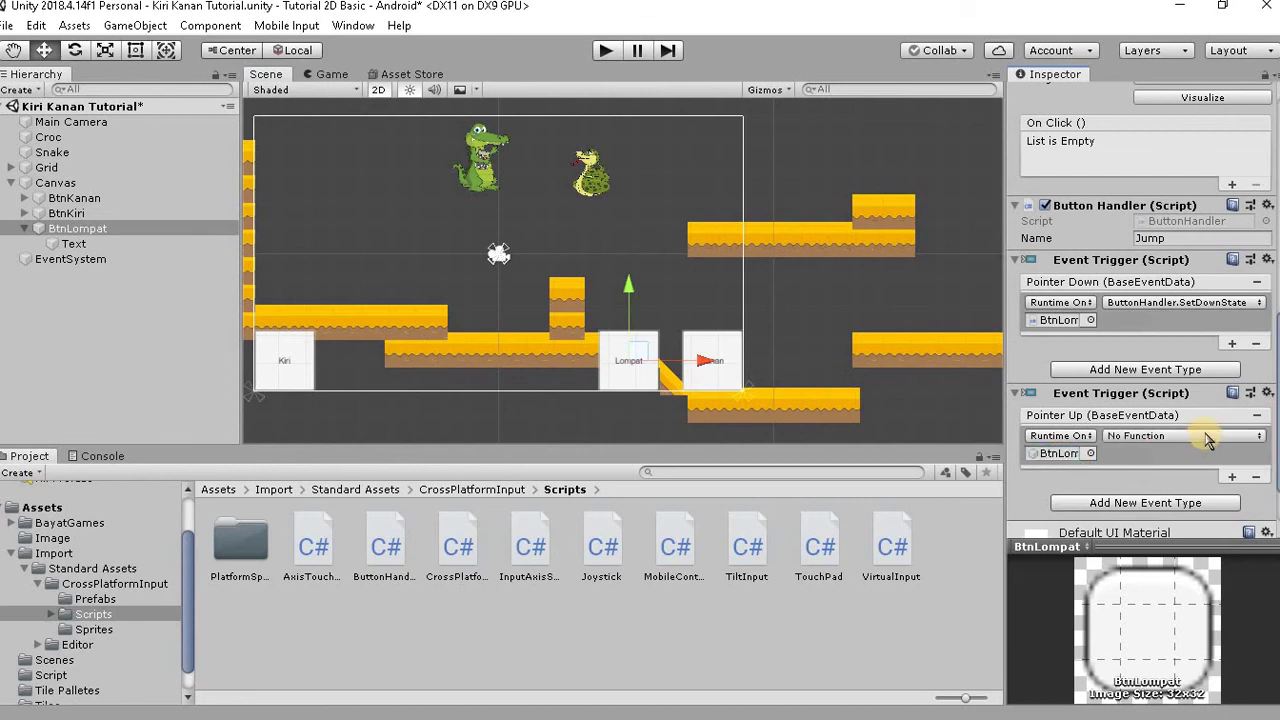
click(1210, 438)
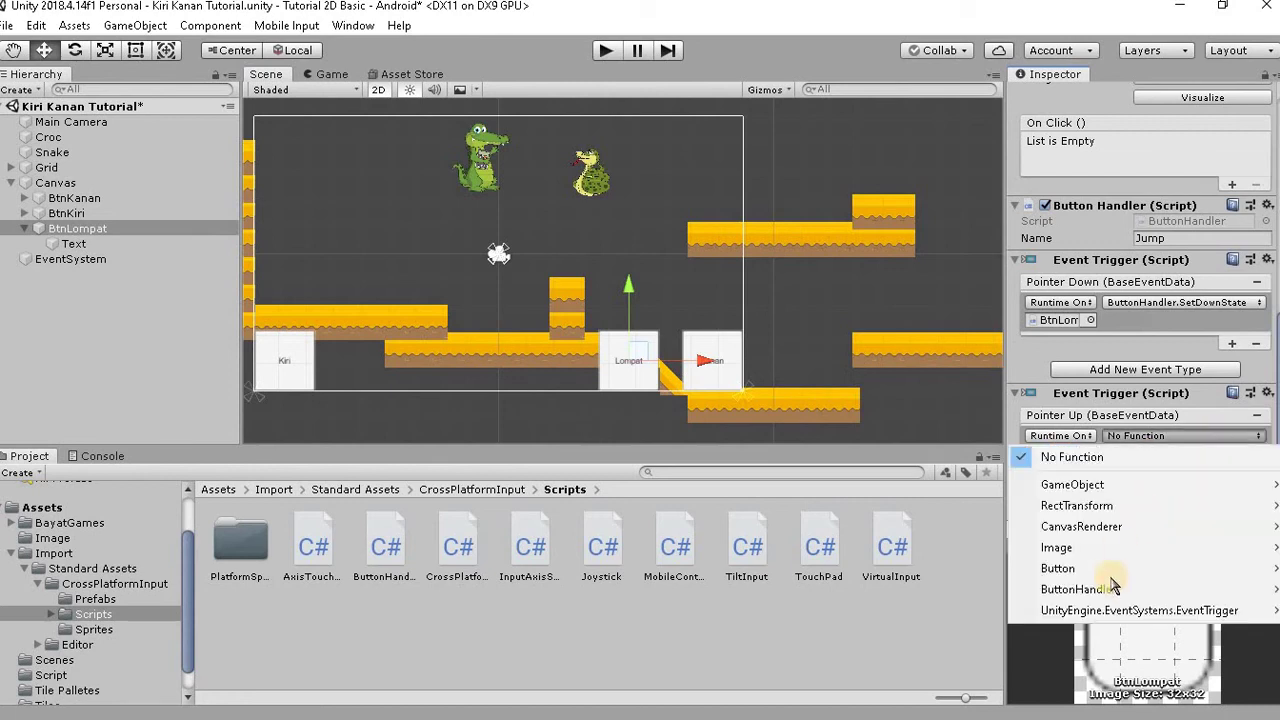
mouse_move(1088, 592)
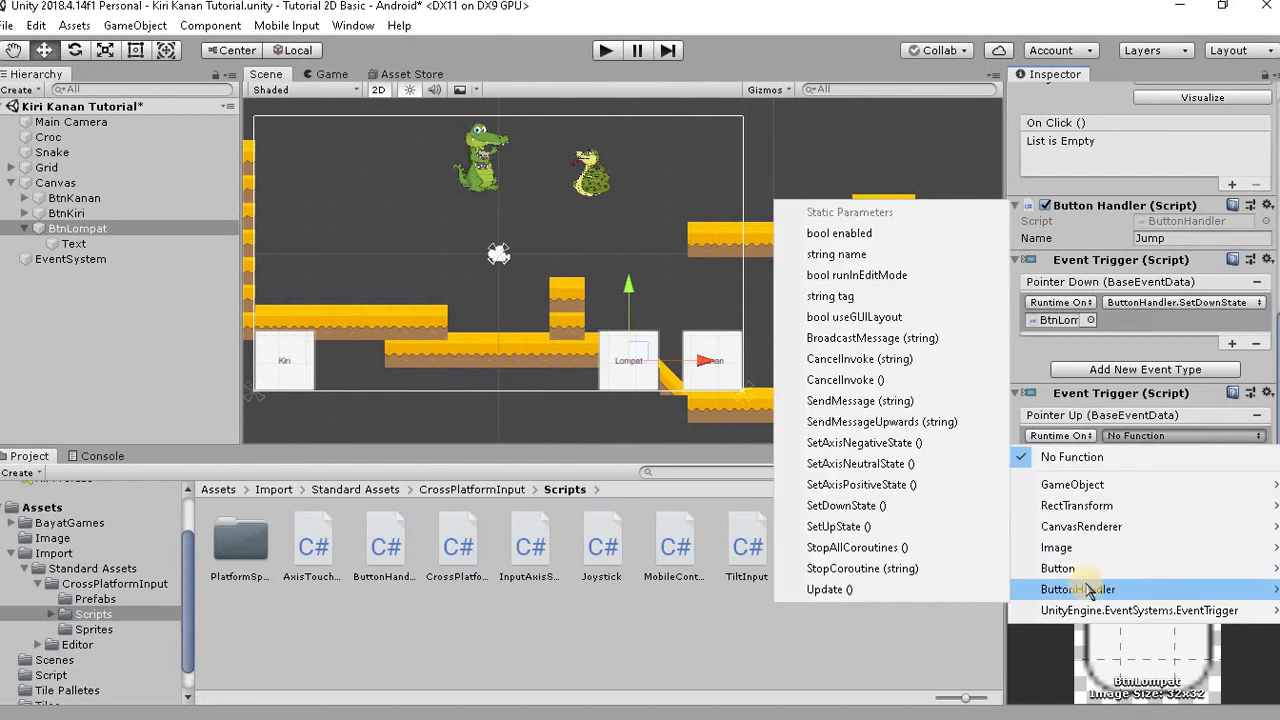
click(872, 526)
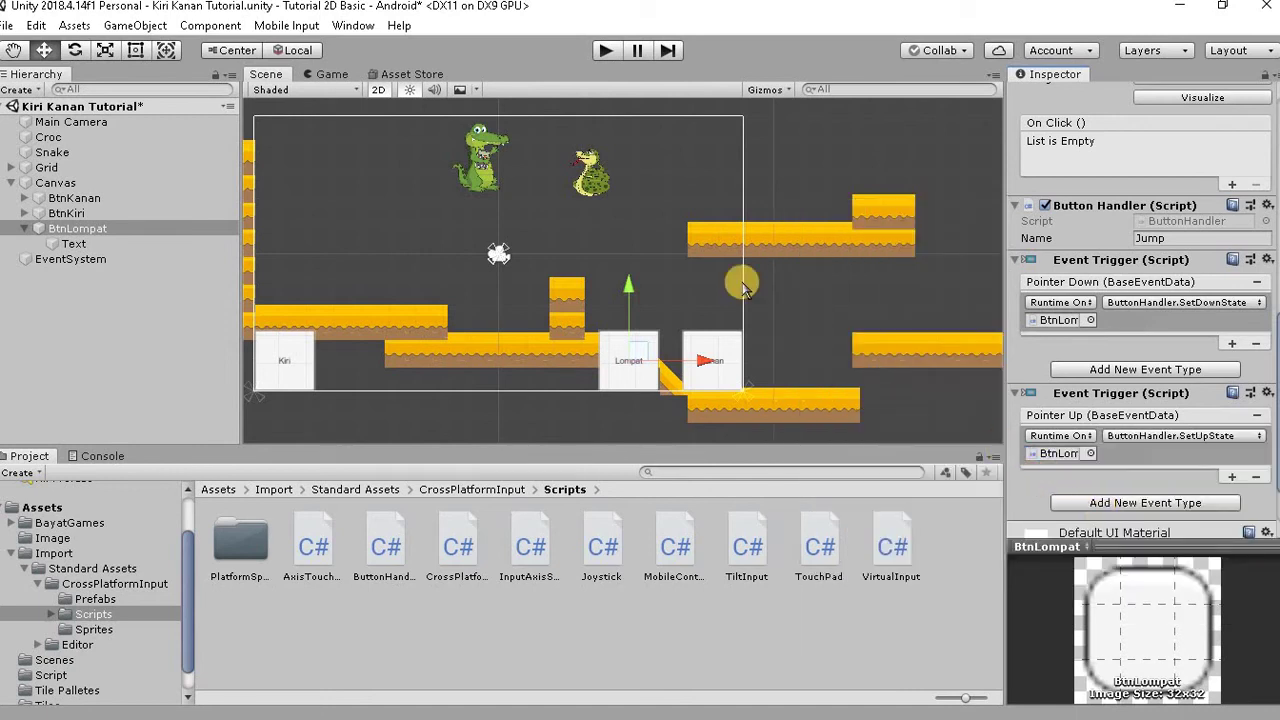
- Enter Play mode and test Lompat, Kiri and Kanan to make the crocodile jump and walk
click(609, 51)
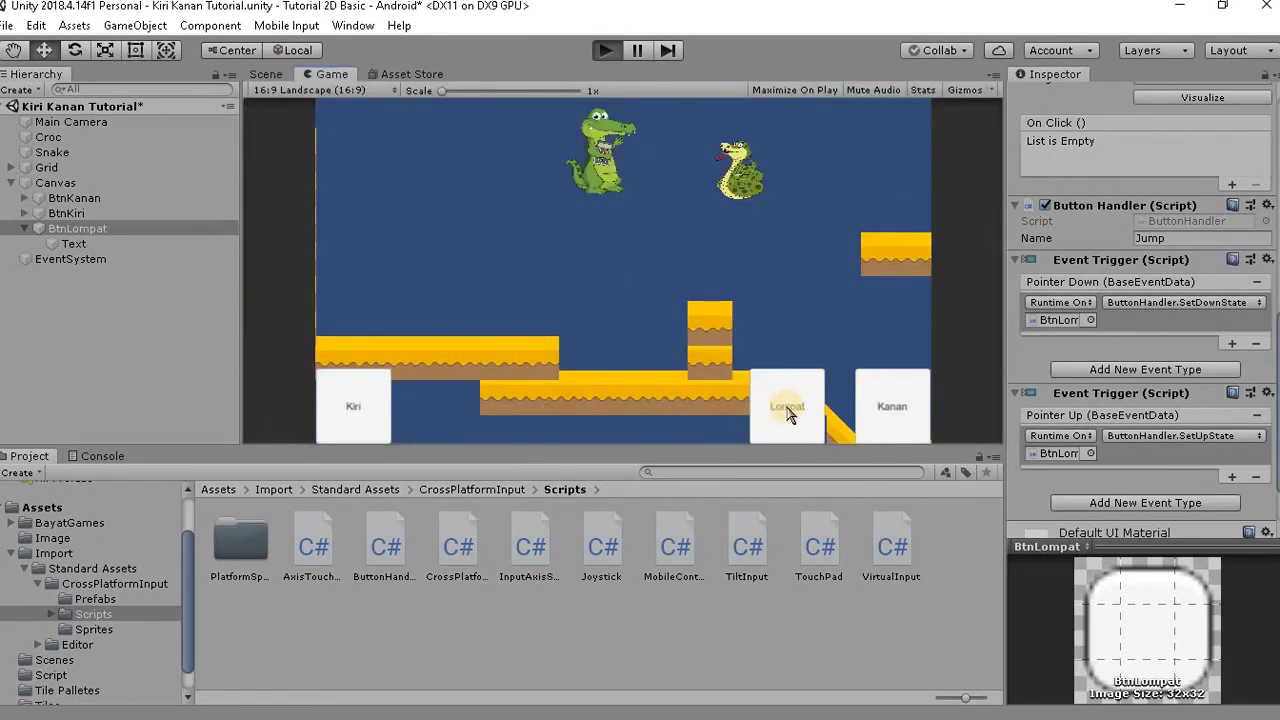
click(788, 414)
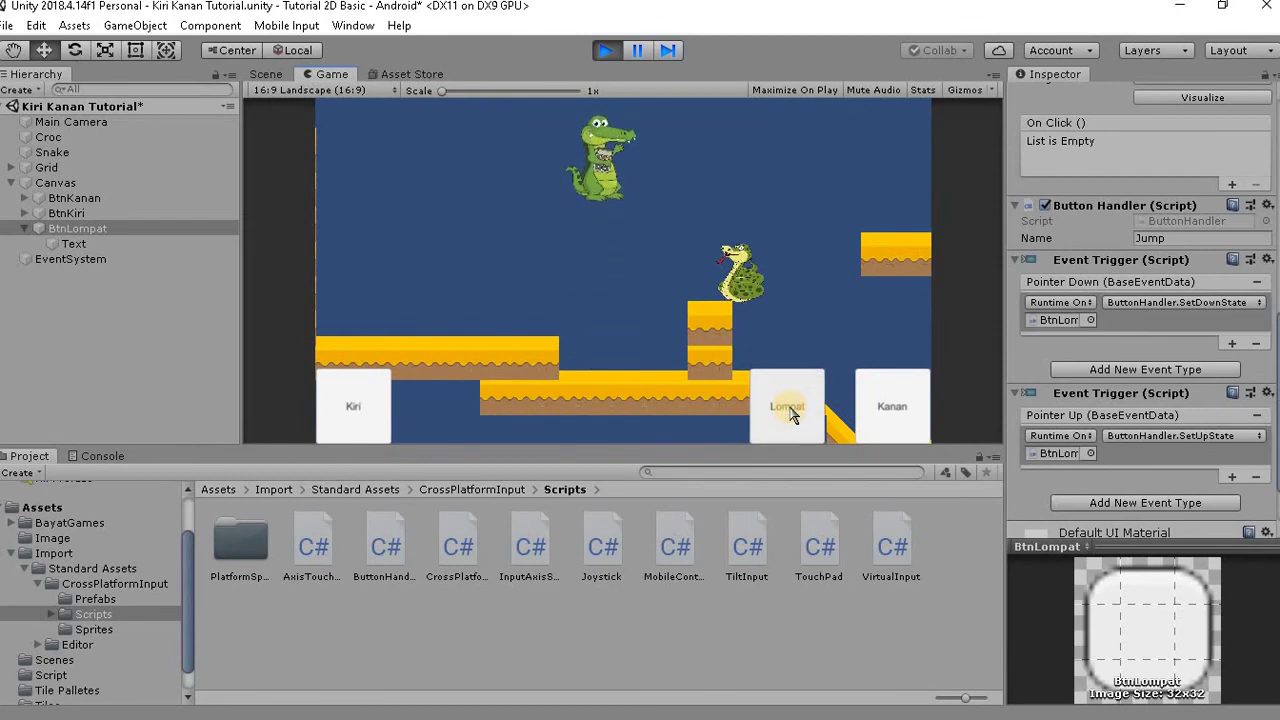
click(803, 414)
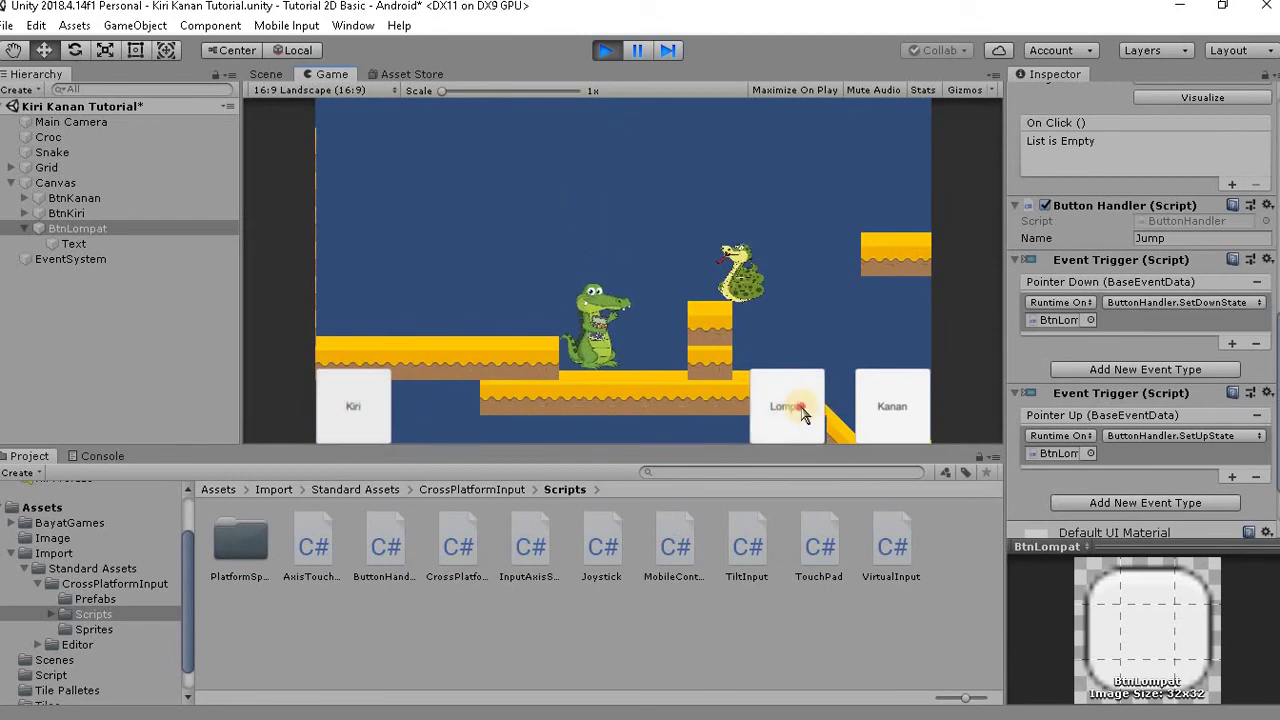
click(920, 406)
click(805, 410)
click(363, 403)
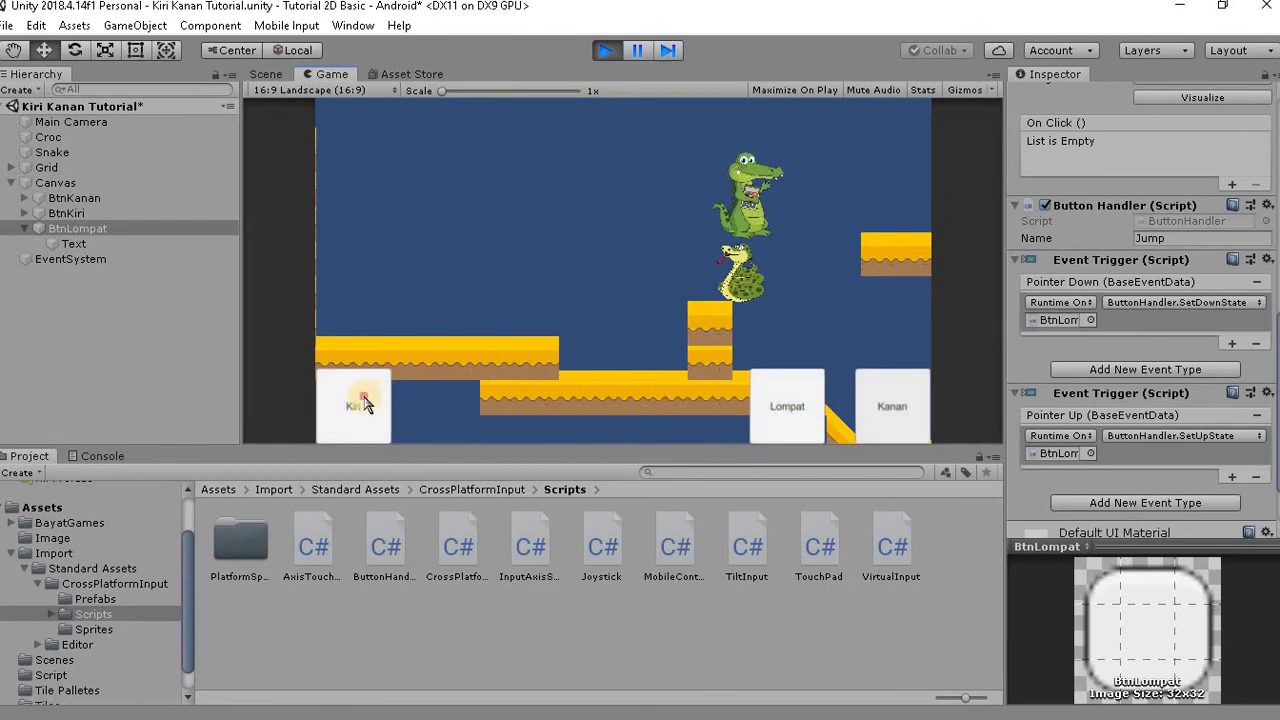
click(898, 406)
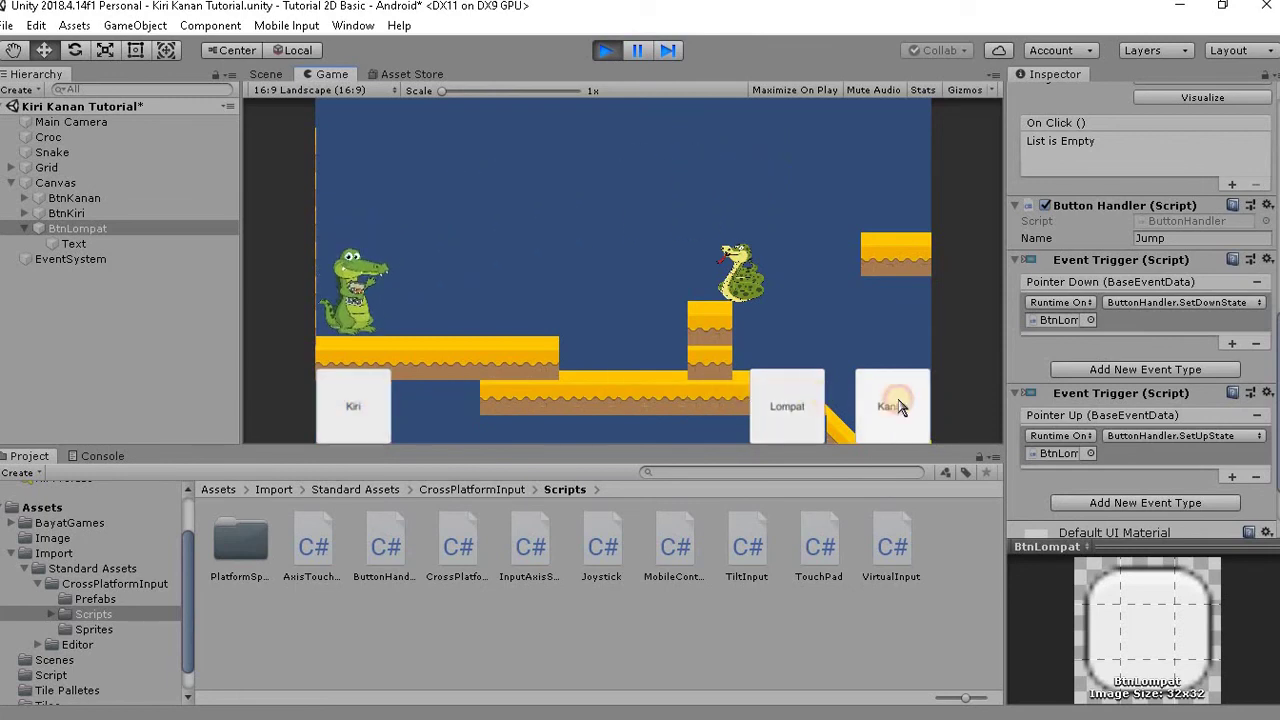
click(787, 406)
click(894, 406)
click(370, 410)
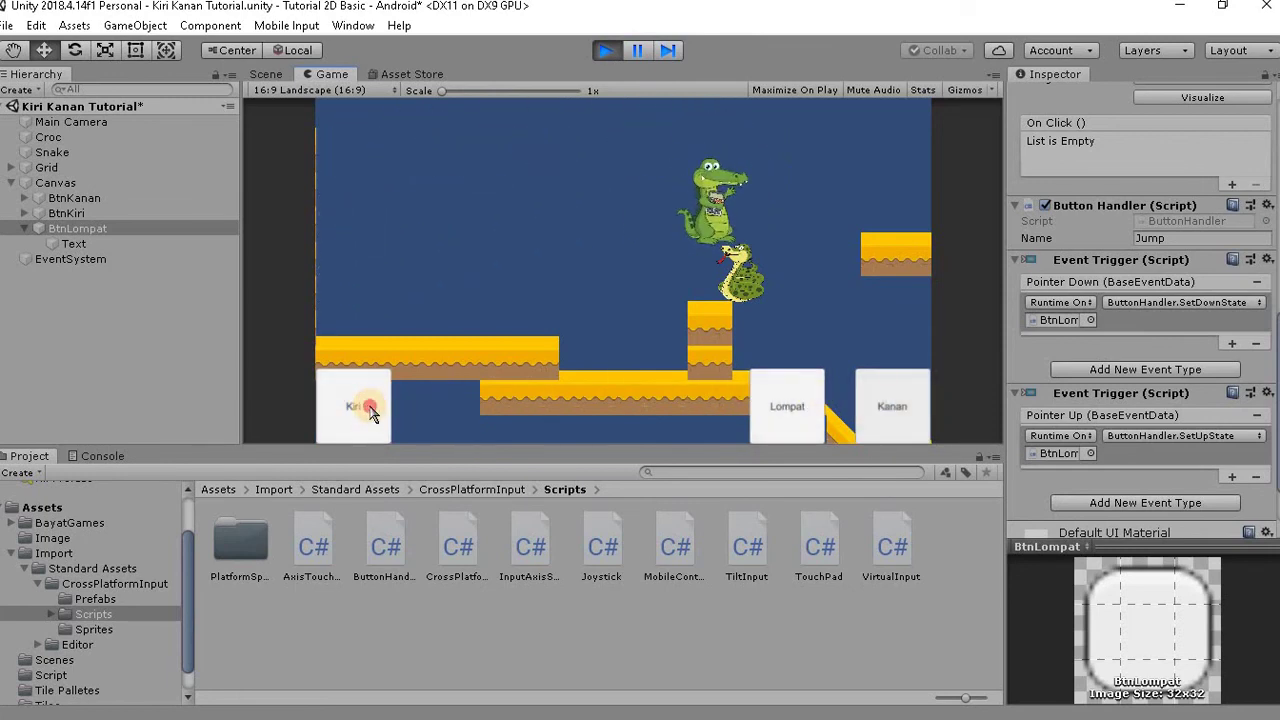